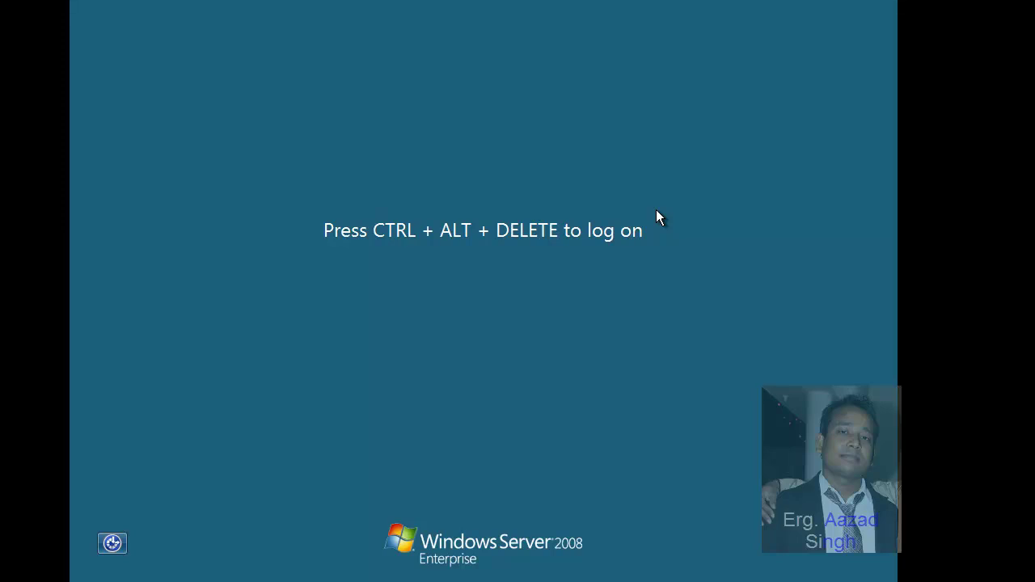
Step: Send Ctrl+Alt+Del to the Windows Server 2008 guest and log on as domain Administrator with the account password
key("Num_Lock")
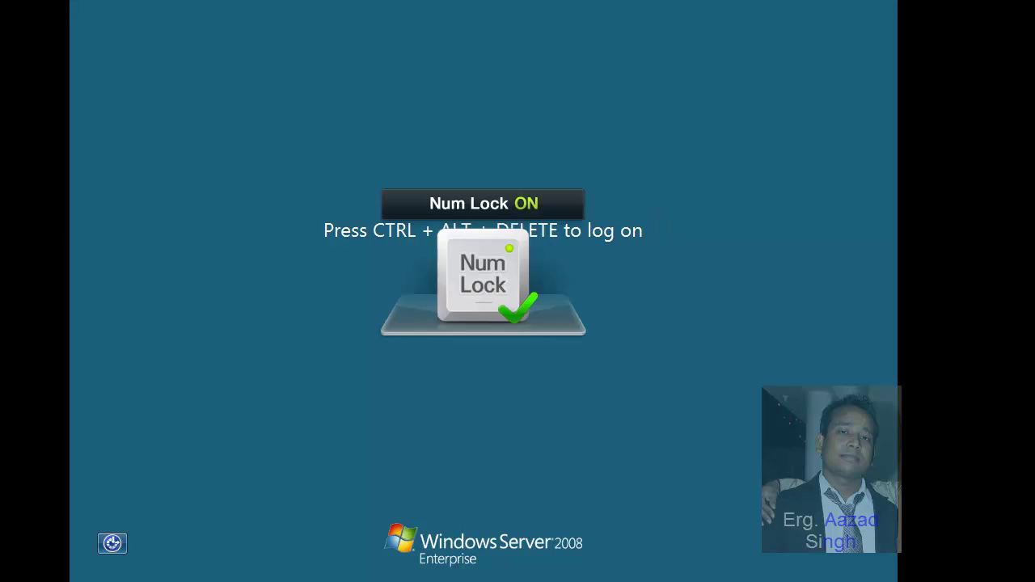
key("alt+m")
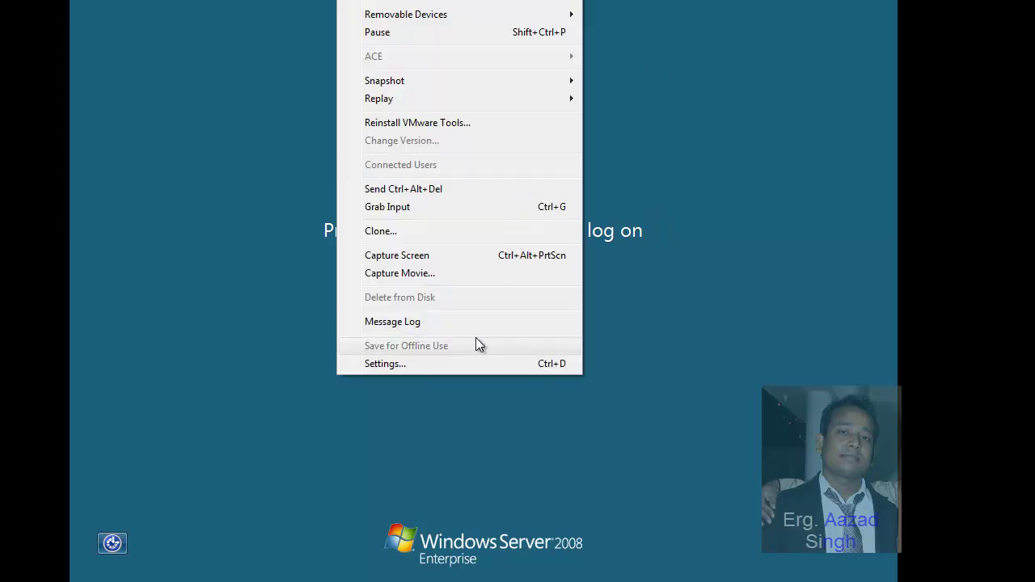
left_click(472, 192)
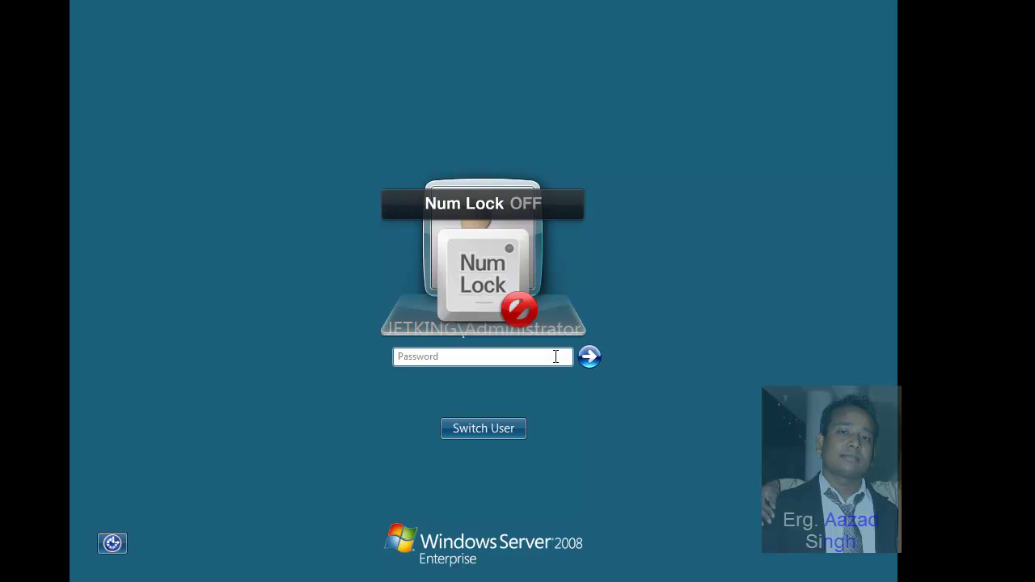
left_click(555, 357)
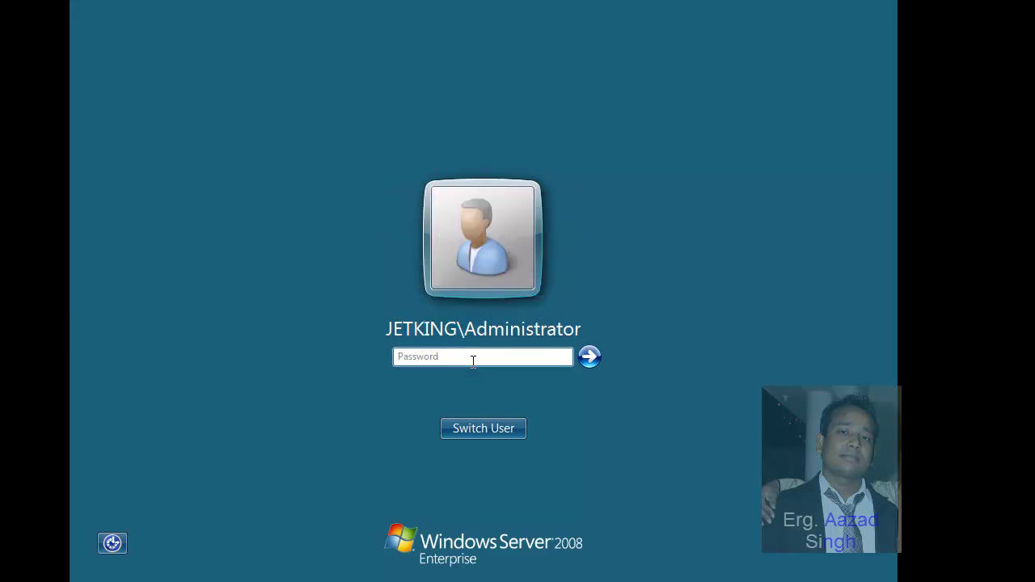
type("•••••••")
key("Return")
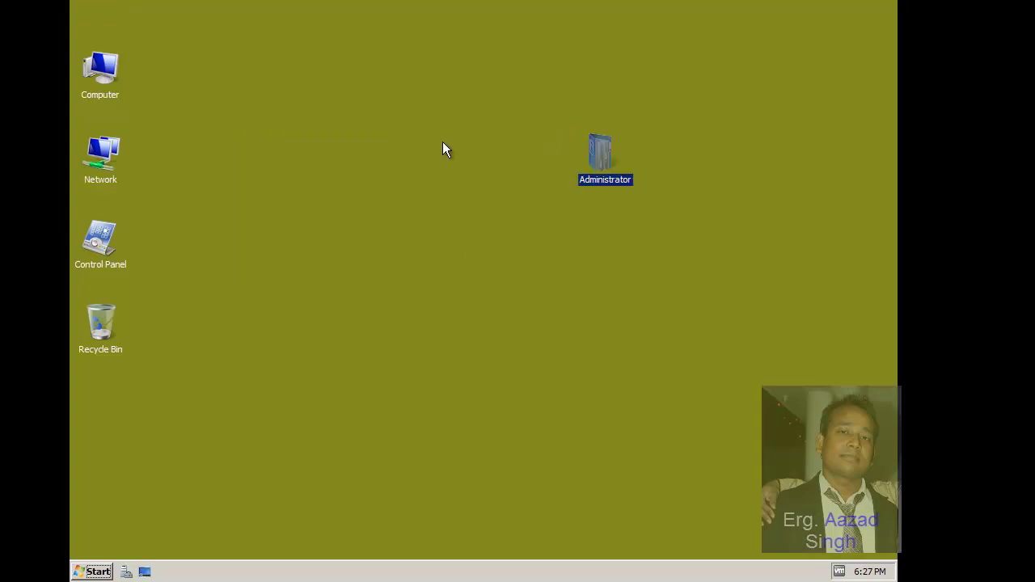
Step: Confirm in Computer's System properties that NY-MEM2-2K8 is joined to jetking.com, then bring up the network tray menu
left_click_drag(600, 152, 89, 4)
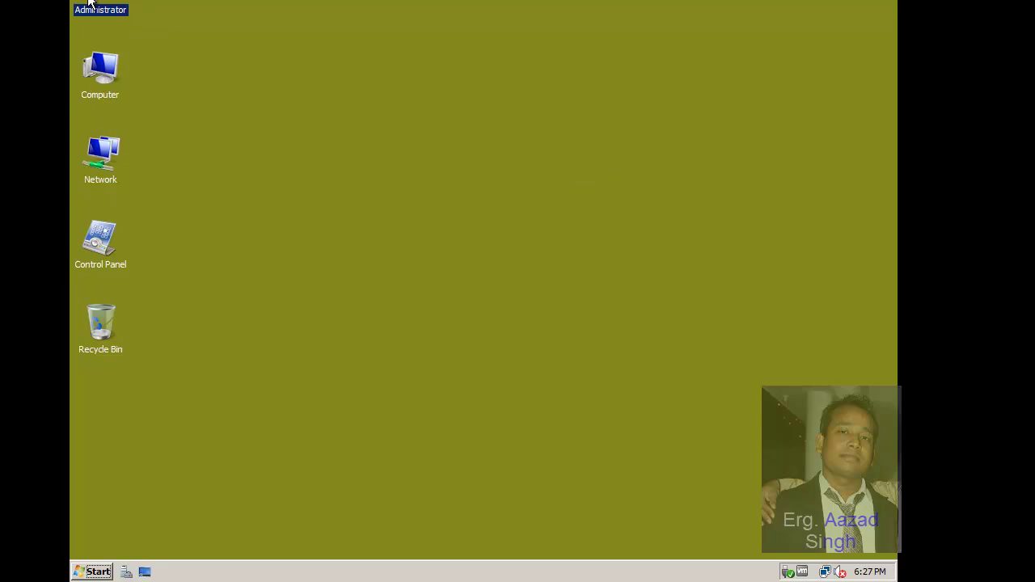
left_click(104, 62)
right_click(104, 62)
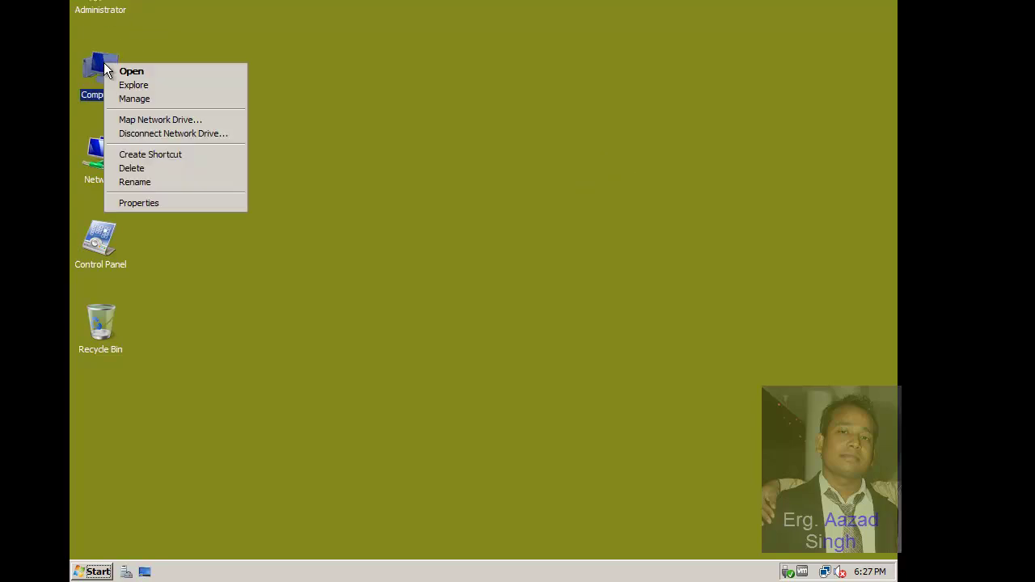
left_click(160, 203)
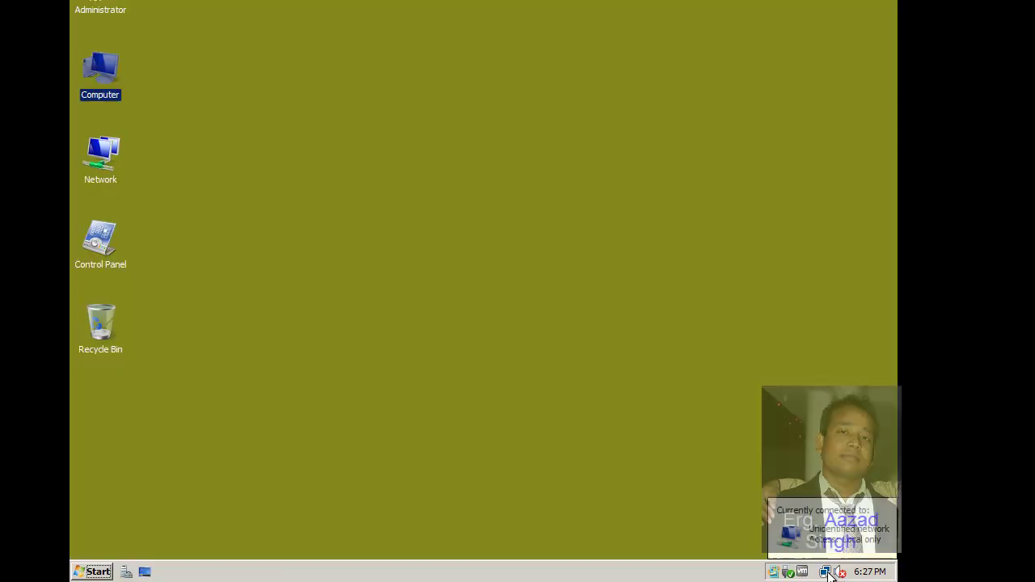
right_click(826, 572)
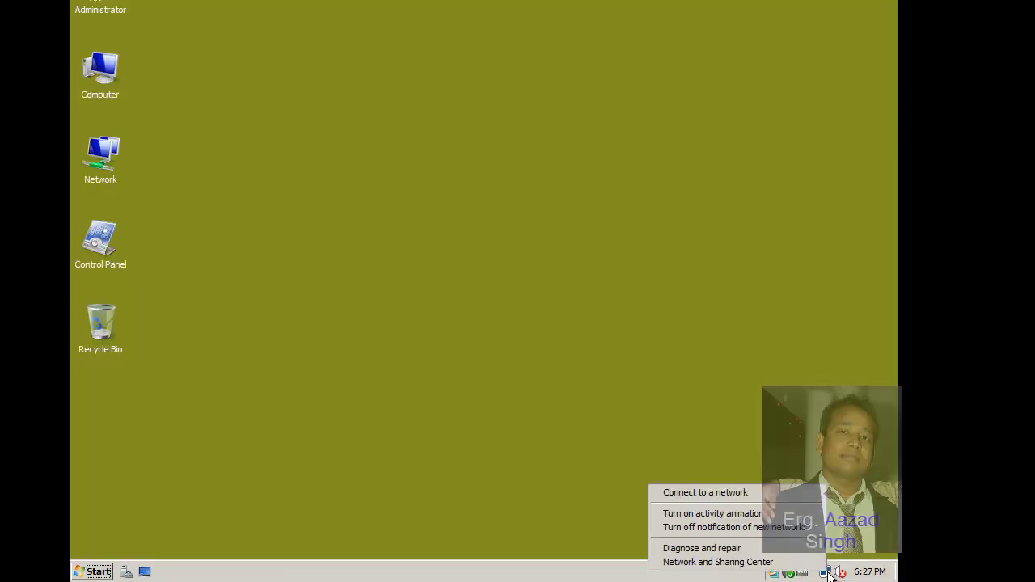
Step: View Local Area Connection-1 details: IP 192.168.10.254, gateway 10.0.0.254
left_click(807, 564)
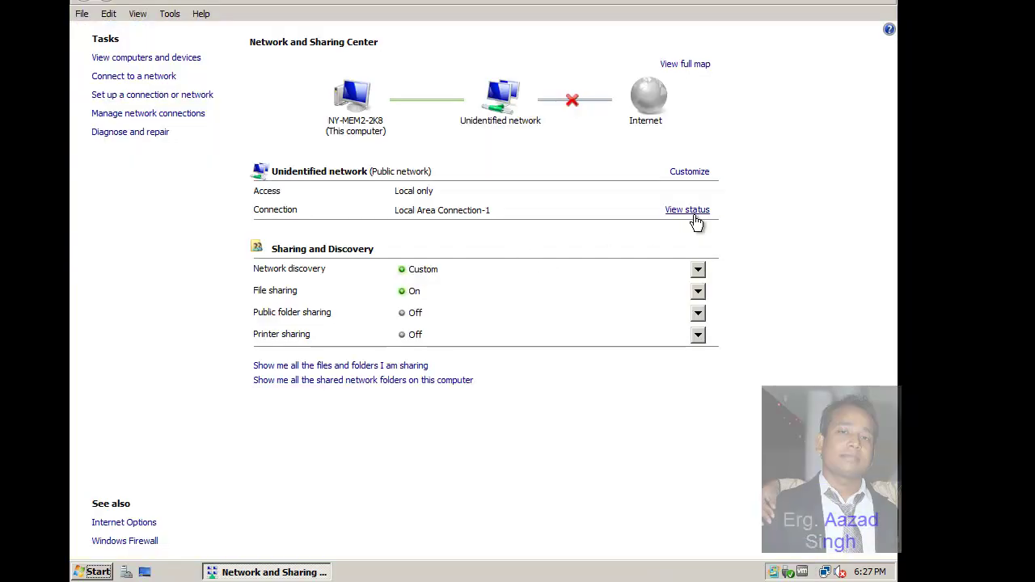
left_click(694, 216)
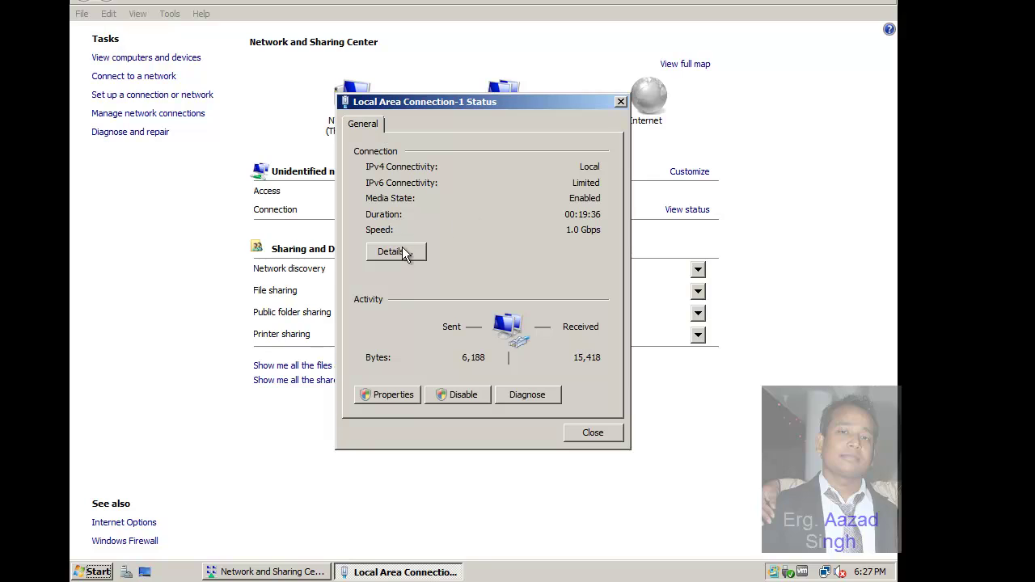
left_click(397, 253)
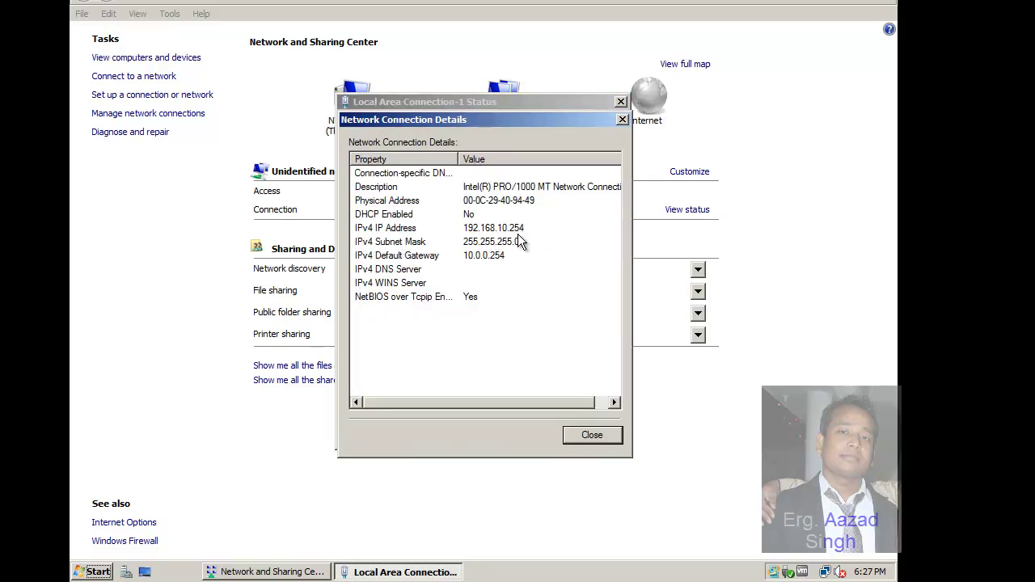
left_click(588, 442)
Step: Reopen Local Area Connection-1 status and open its Properties
left_click(591, 431)
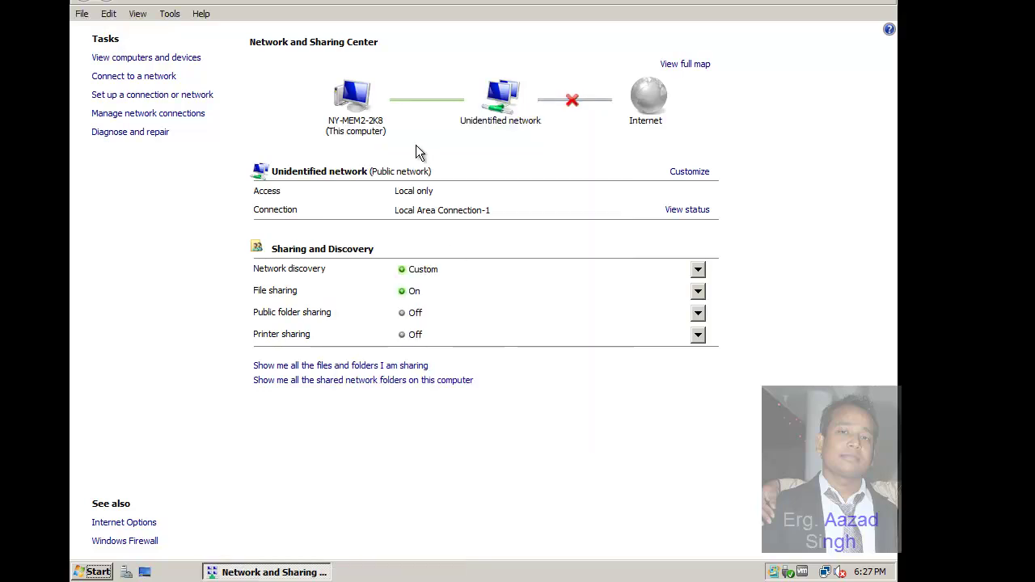
left_click(687, 210)
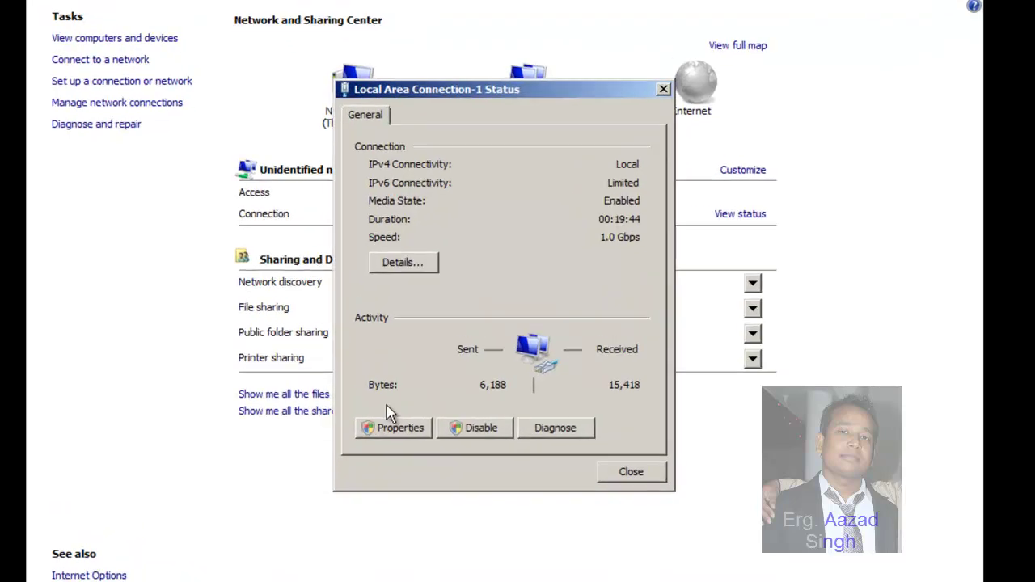
left_click(396, 428)
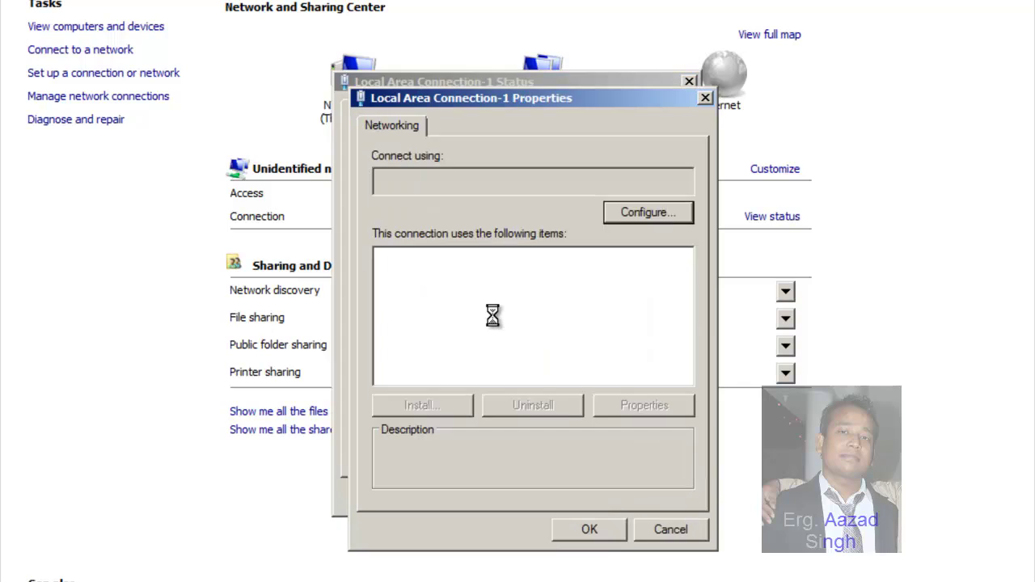
Step: In the IPv4 settings, change the default gateway to 192.168.10.254
left_click(564, 331)
double_click(562, 327)
left_click(620, 383)
key("BackSpace")
key("BackSpace")
type("192 . ")
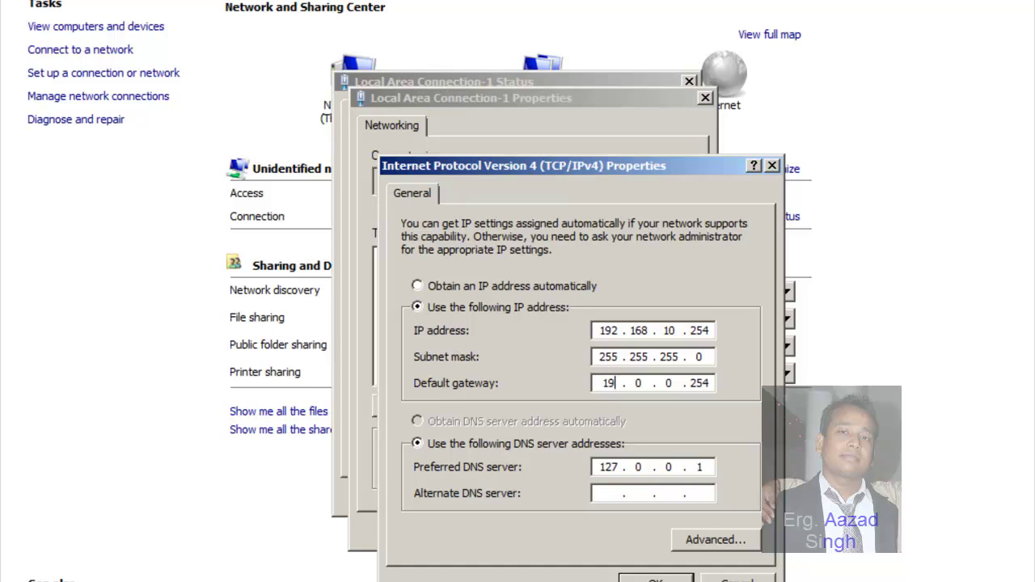
type("168 . 100")
key("Tab")
key("Tab")
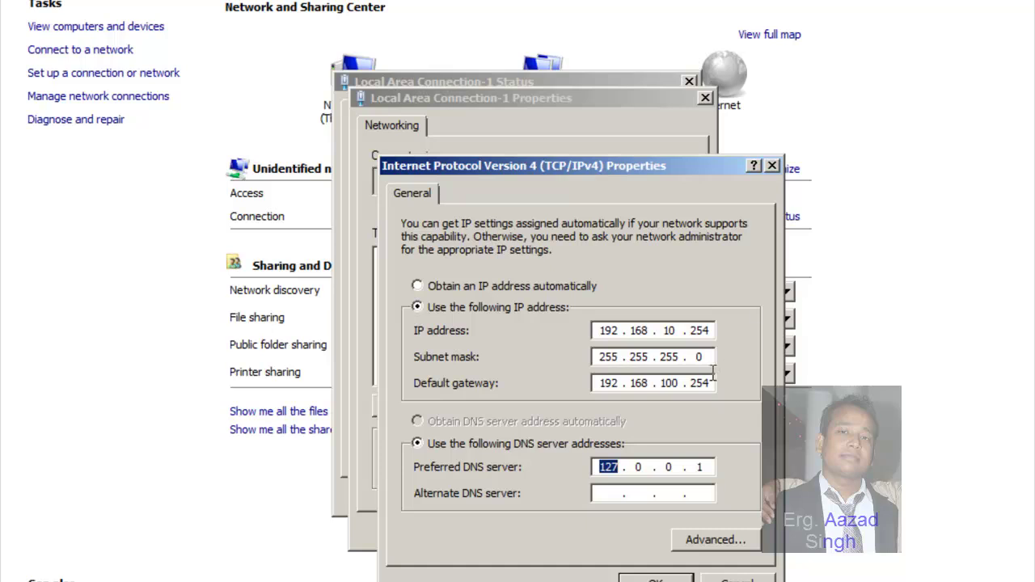
left_click(678, 385)
key("BackSpace")
key("BackSpace")
key("BackSpace")
Step: Set the preferred DNS server to 192.168.10.254 and save, closing the network windows
key("Delete")
type("192 . 168 . 1")
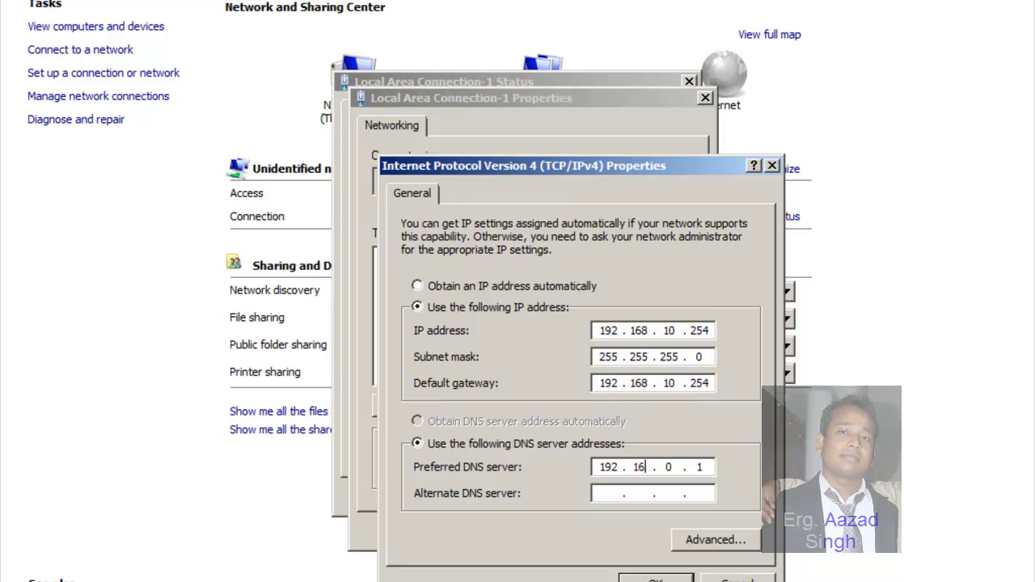
type("0 . 254")
left_click(656, 579)
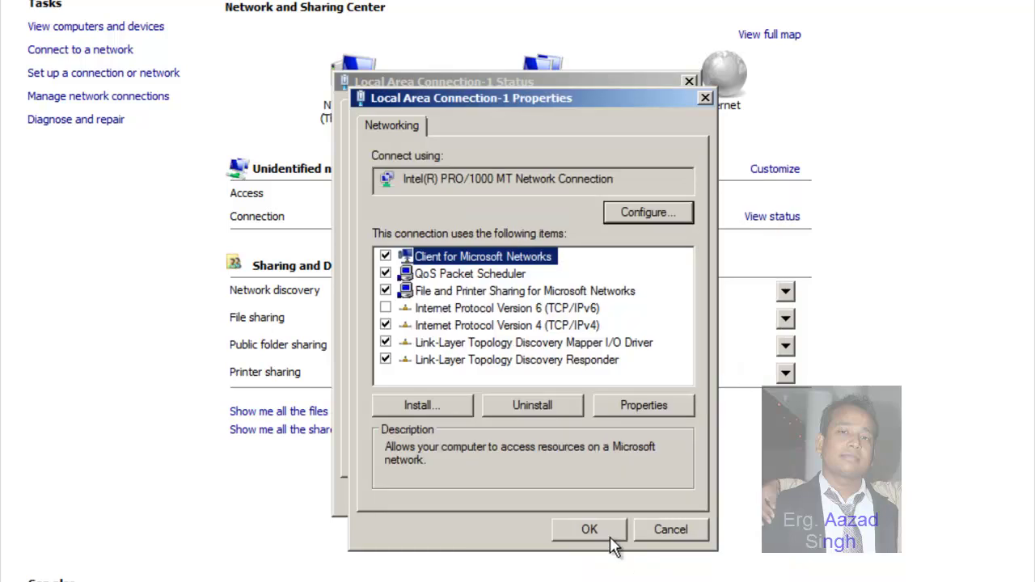
left_click(611, 539)
left_click(657, 497)
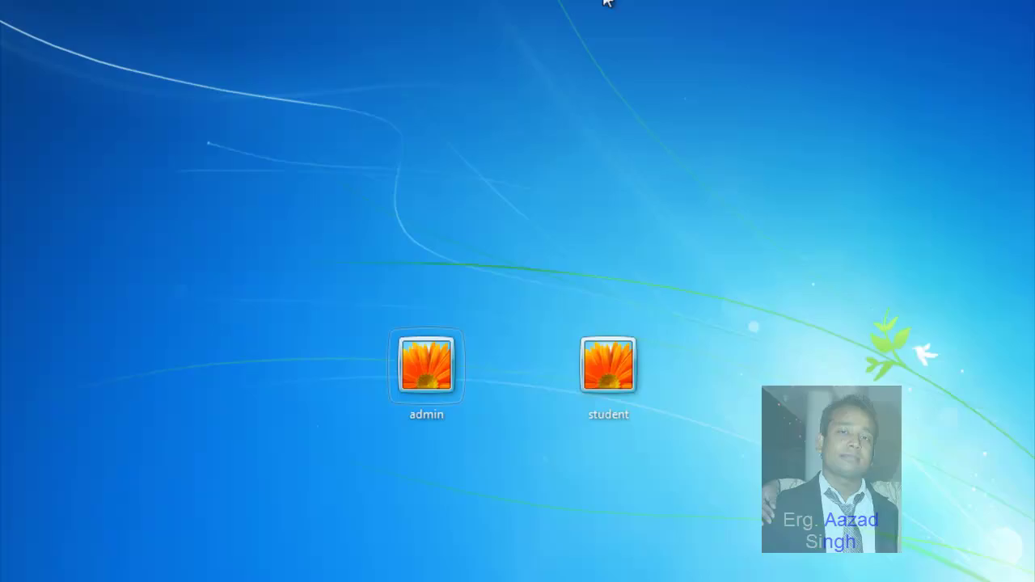
Step: Sign in to the Windows 7 guest with the admin account and its password
key("Num_Lock")
left_click(425, 362)
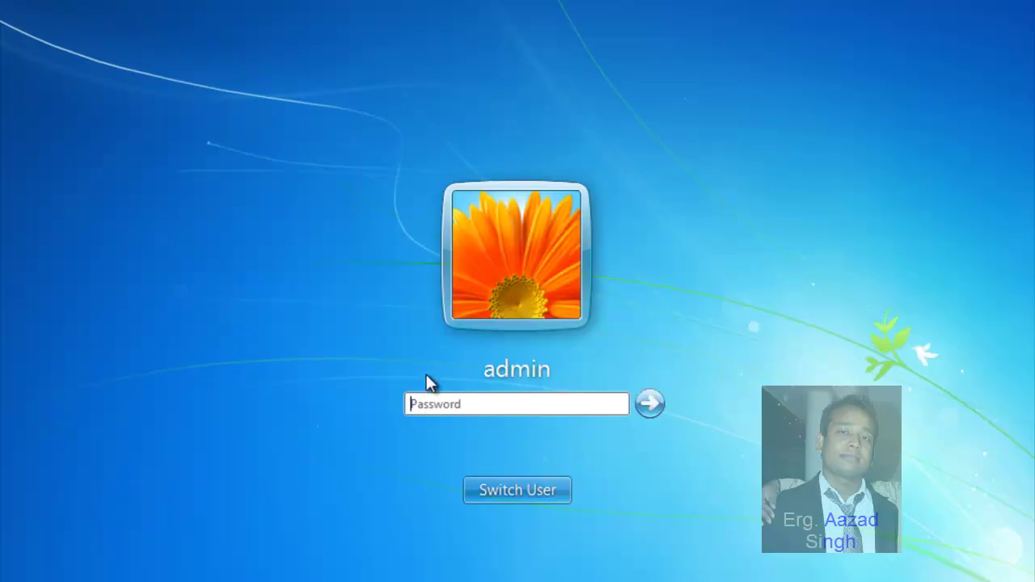
type("123")
key("Return")
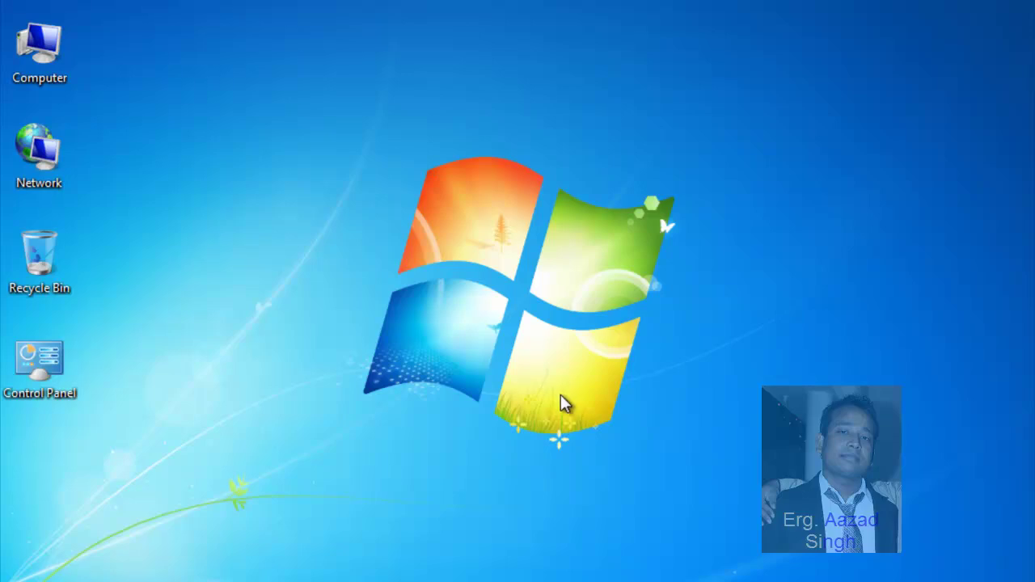
Step: Run lusrmgr.msc and inspect the admin and student accounts in Local Users and Groups
key("super")
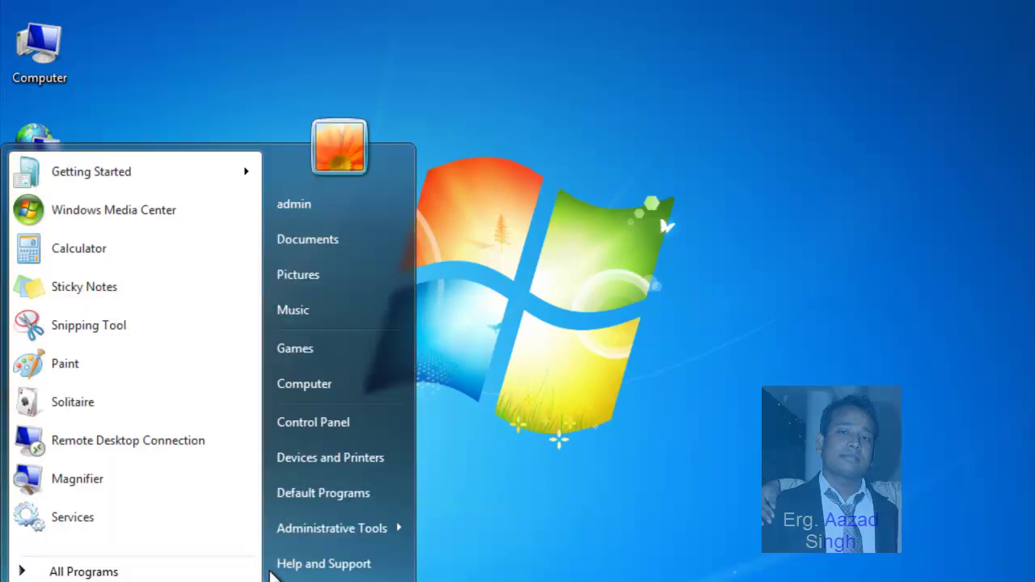
left_click(601, 463)
key("super+r")
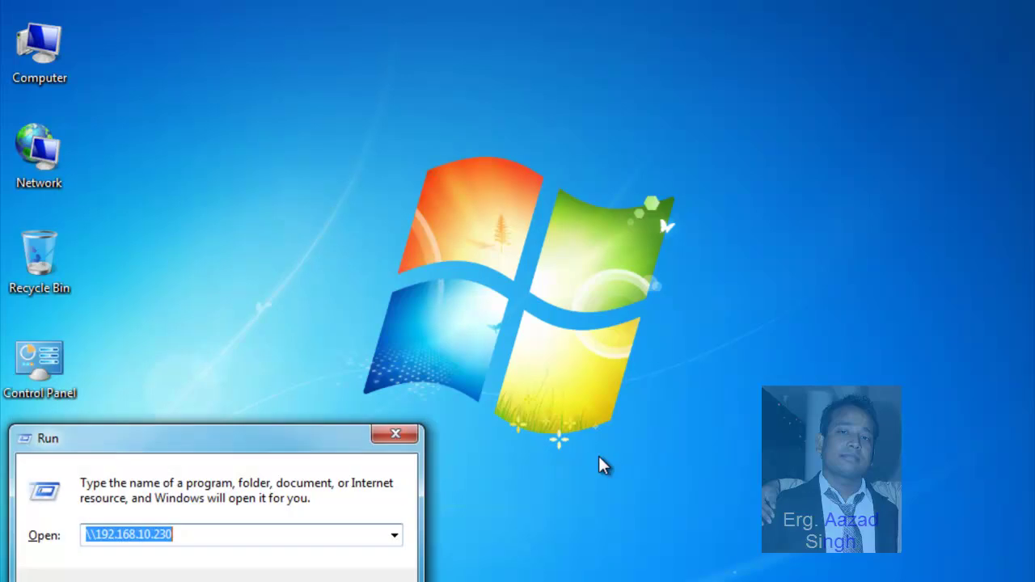
type("lus")
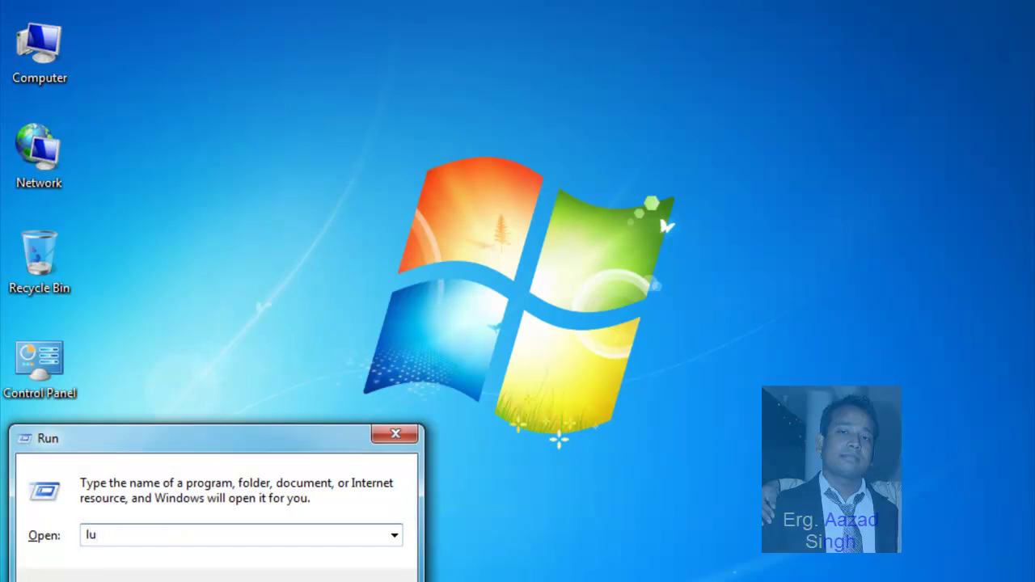
type("rmgr.msc")
key("Return")
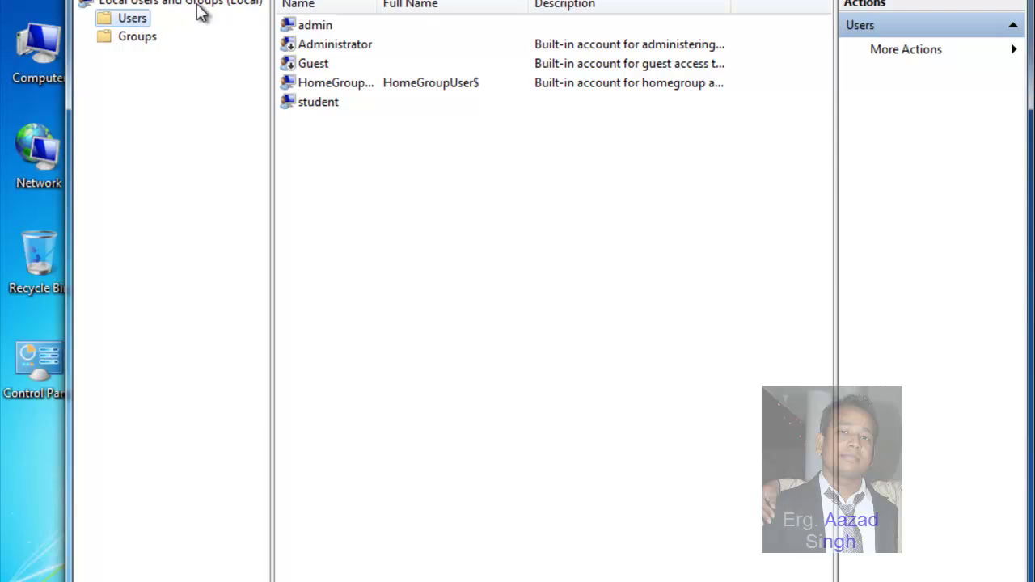
left_click(318, 28)
left_click(323, 103)
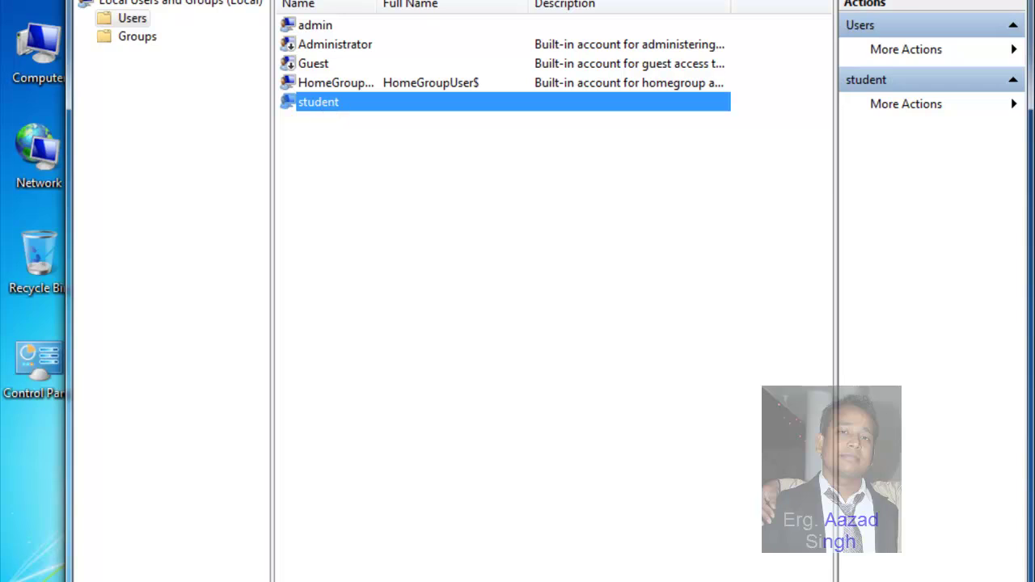
Step: Exit full screen and set XP Machine-1's network adapter to Custom VMnet9, saving the settings
key("ctrl+alt+Return")
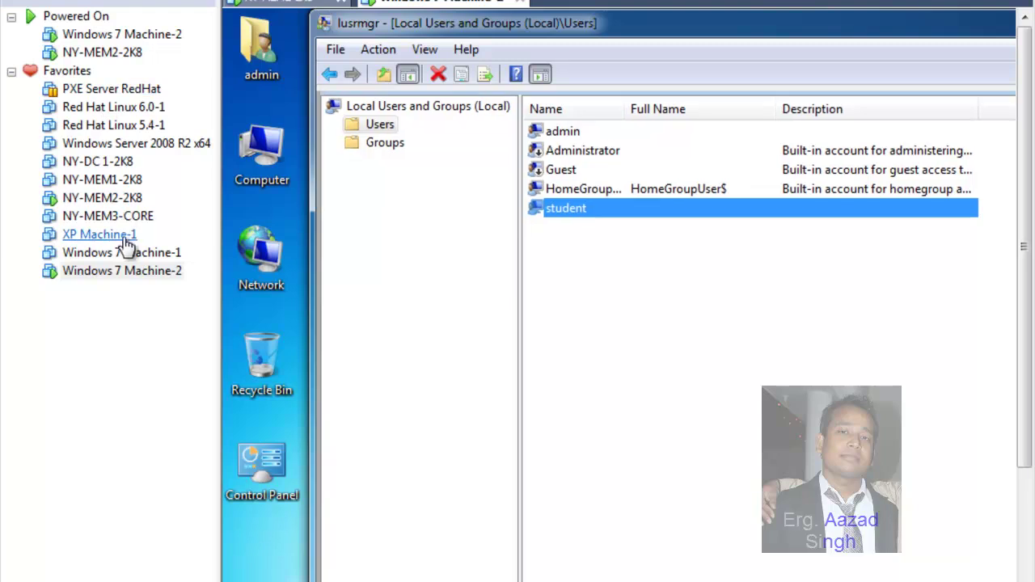
left_click(114, 236)
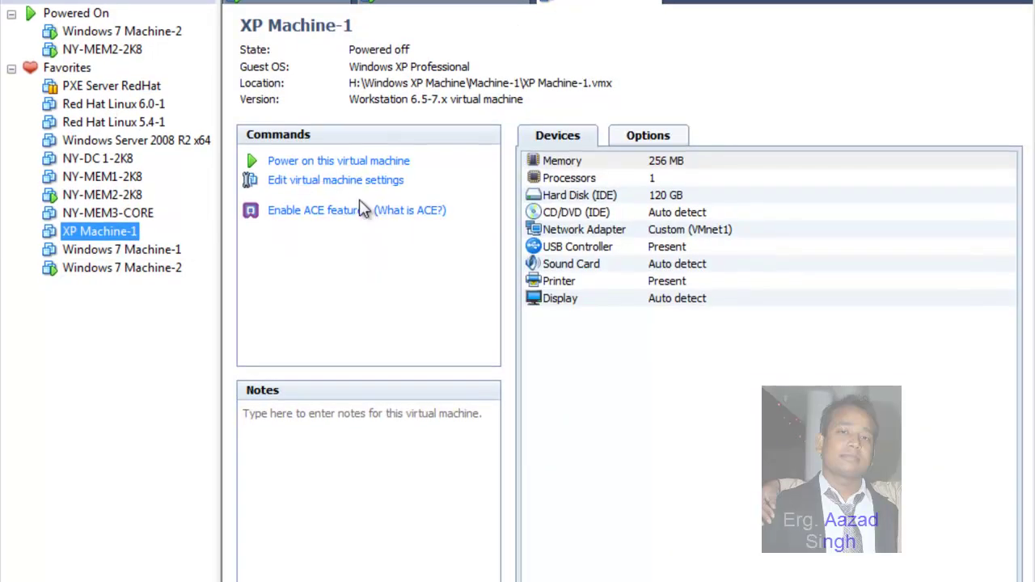
left_click(357, 184)
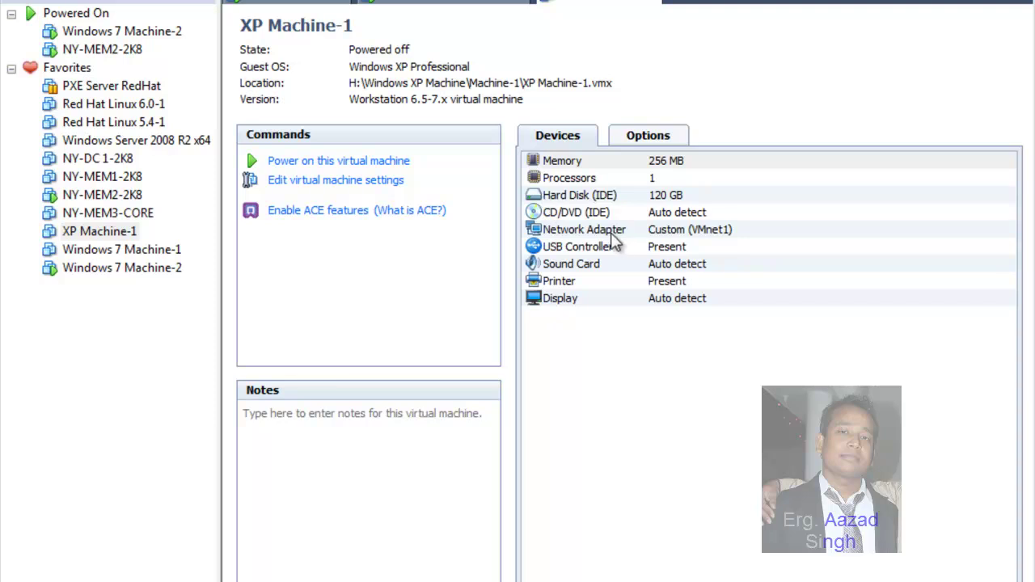
left_click(399, 153)
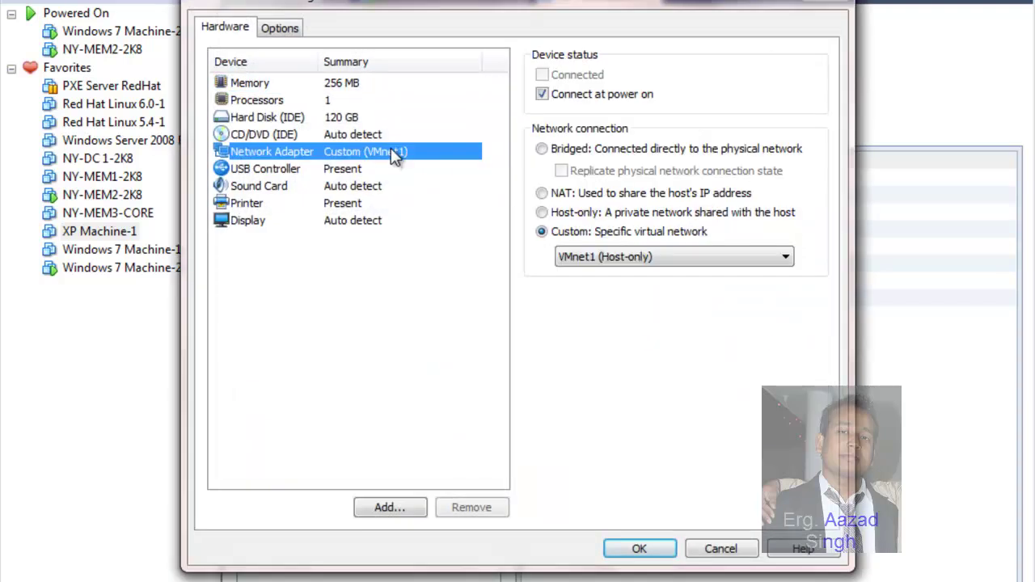
left_click(594, 257)
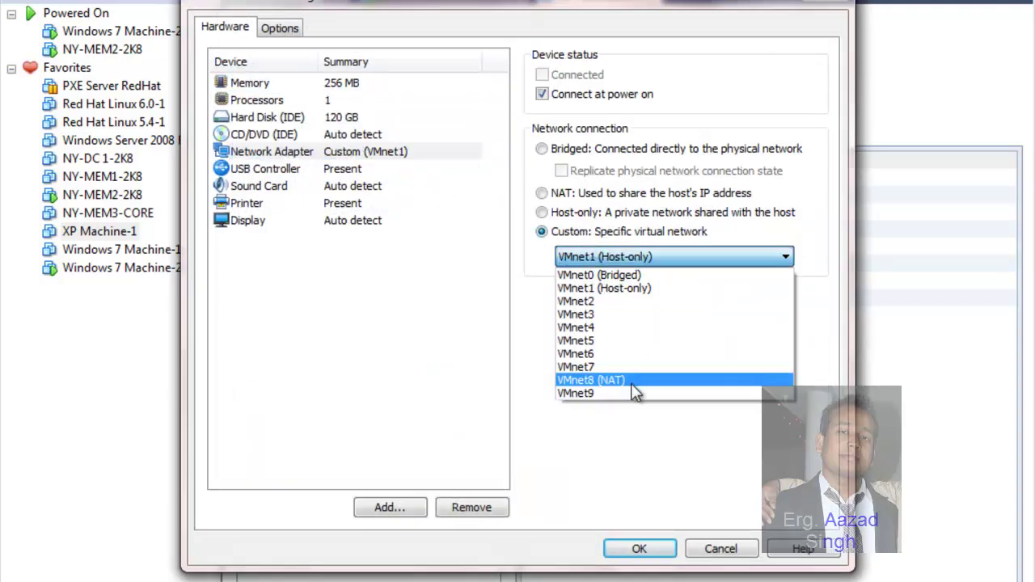
left_click(626, 392)
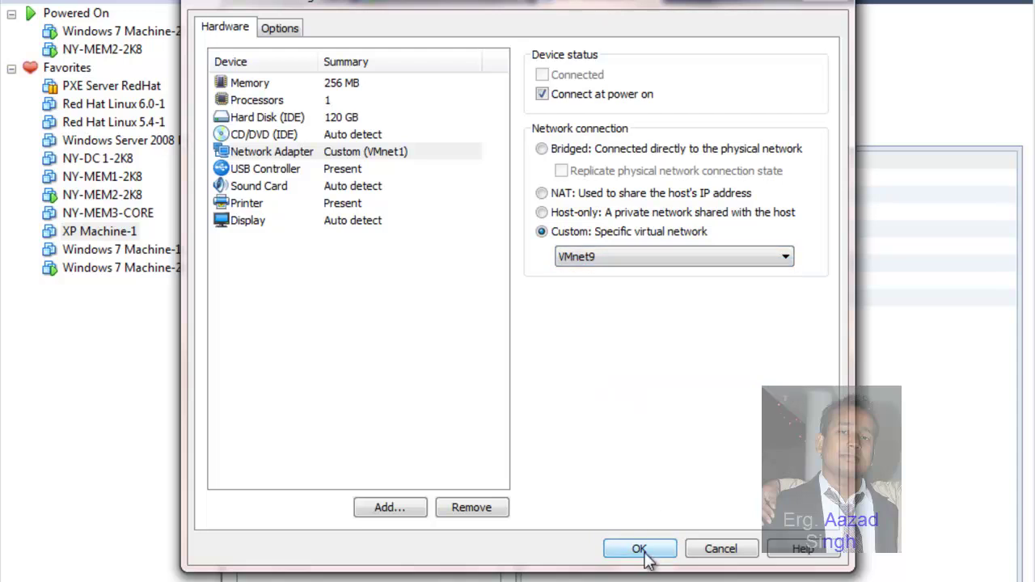
left_click(688, 259)
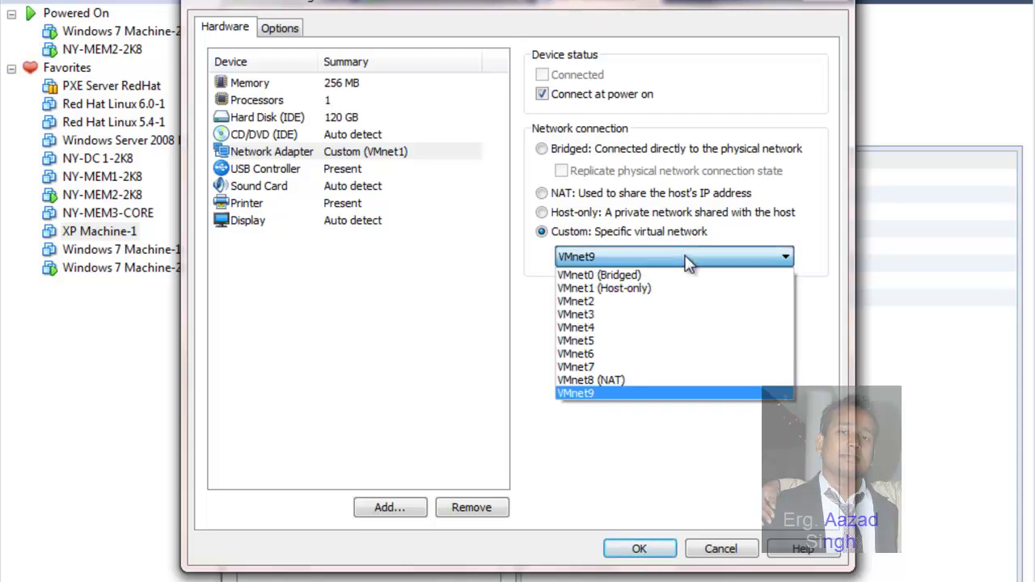
left_click(628, 395)
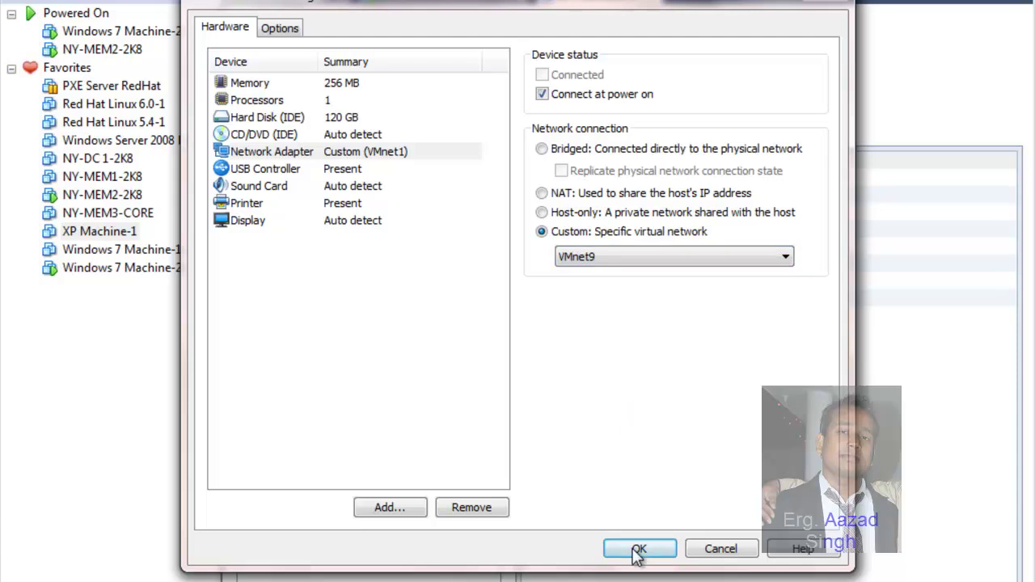
left_click(636, 550)
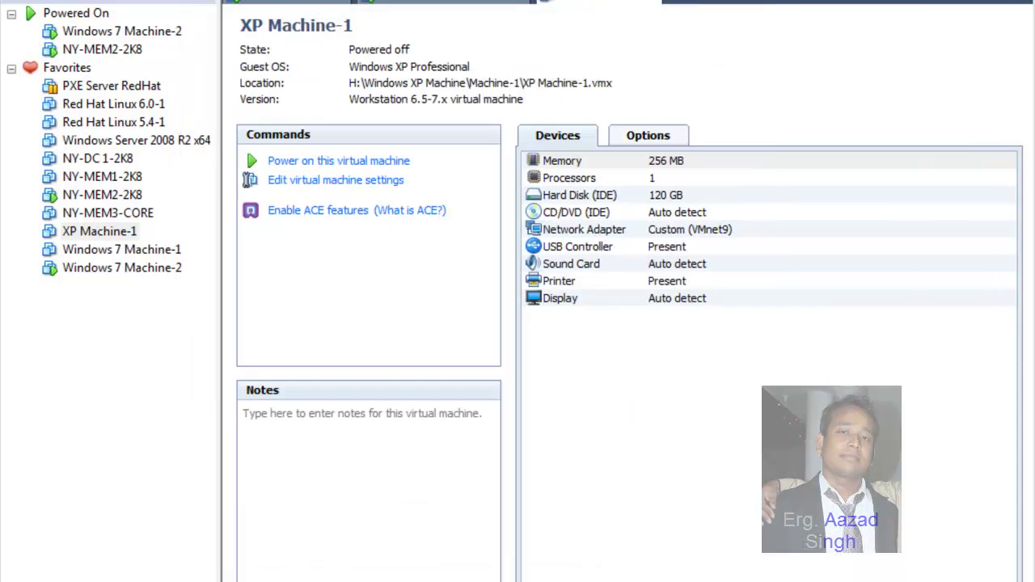
left_click(445, 4)
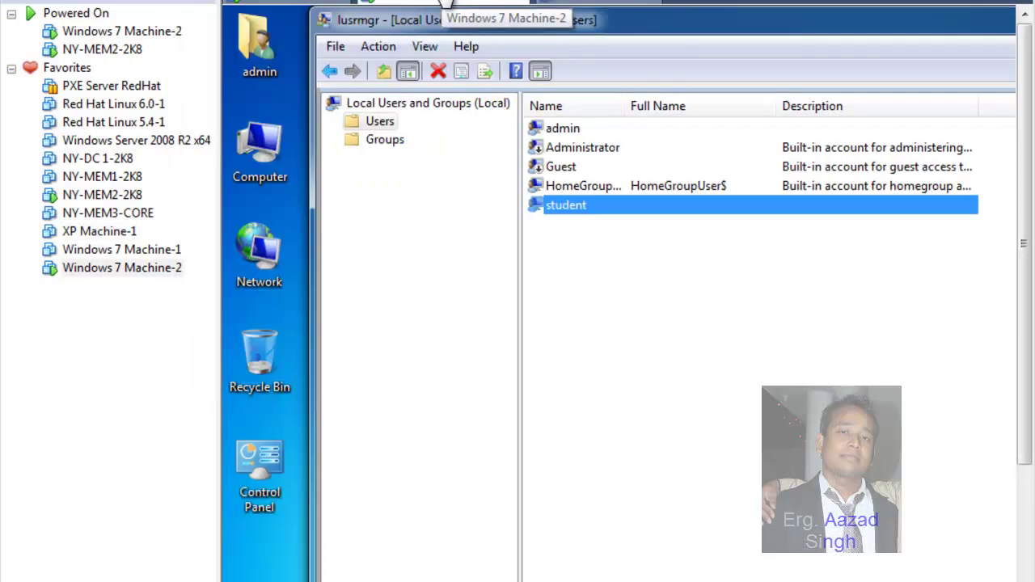
left_click(553, 4)
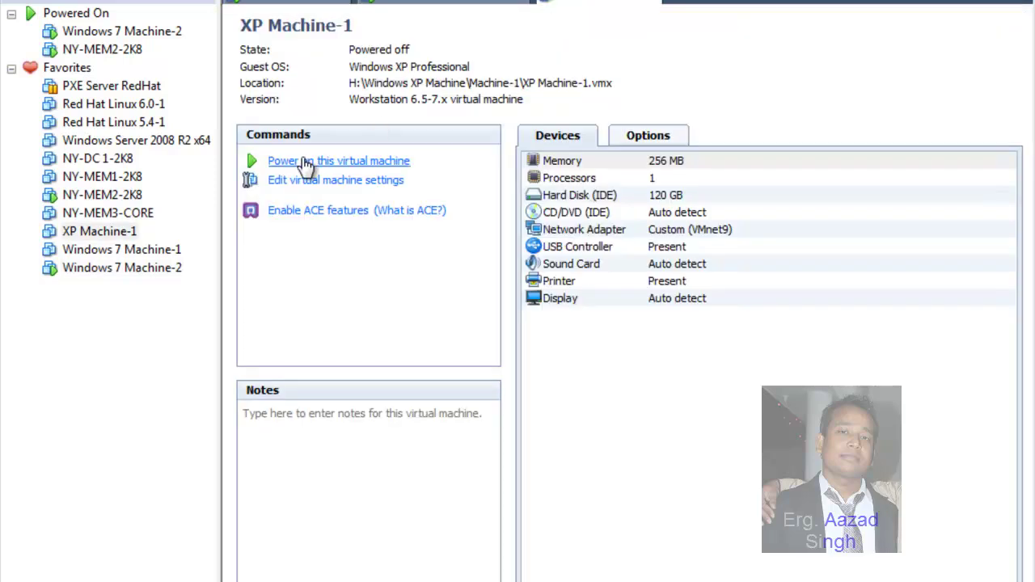
Step: Switch to the Windows 7 Machine-2 tab showing its Network and Sharing Center
left_click(458, 5)
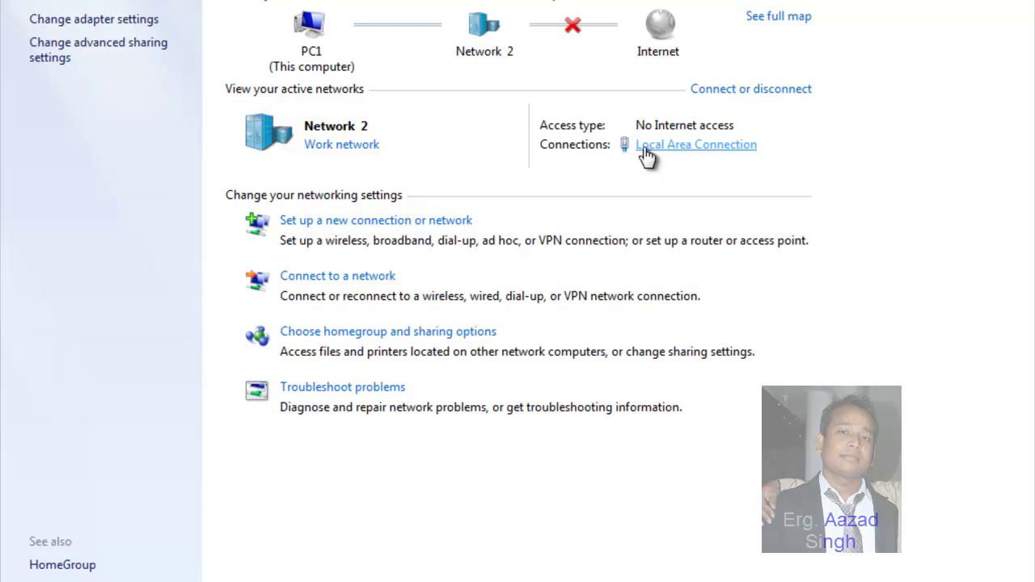
Step: In Local Area Connection's IPv4 properties, change the IP address's last octet to 1 (192.168.10.1)
left_click(643, 149)
left_click(413, 449)
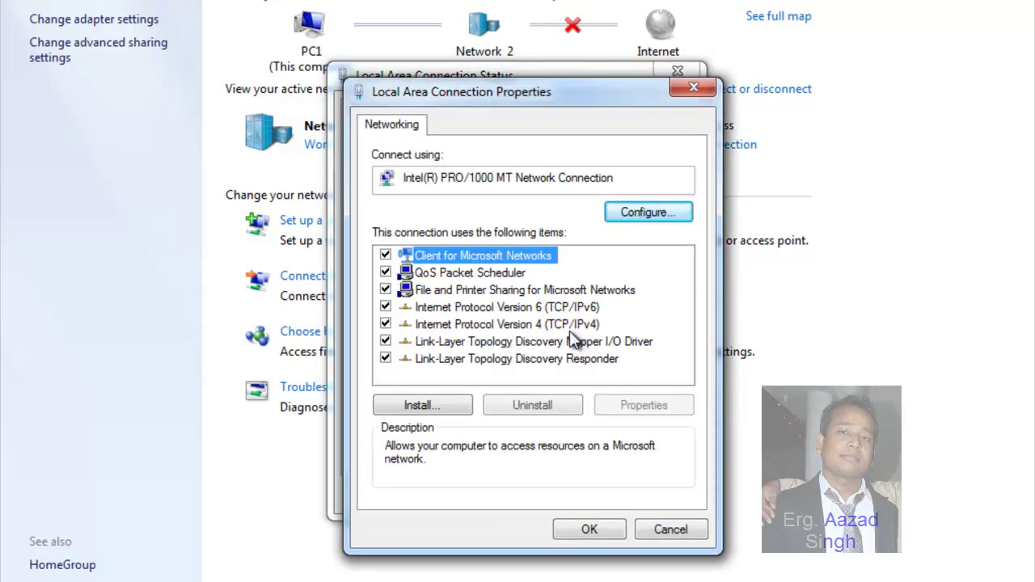
left_click(569, 327)
double_click(569, 328)
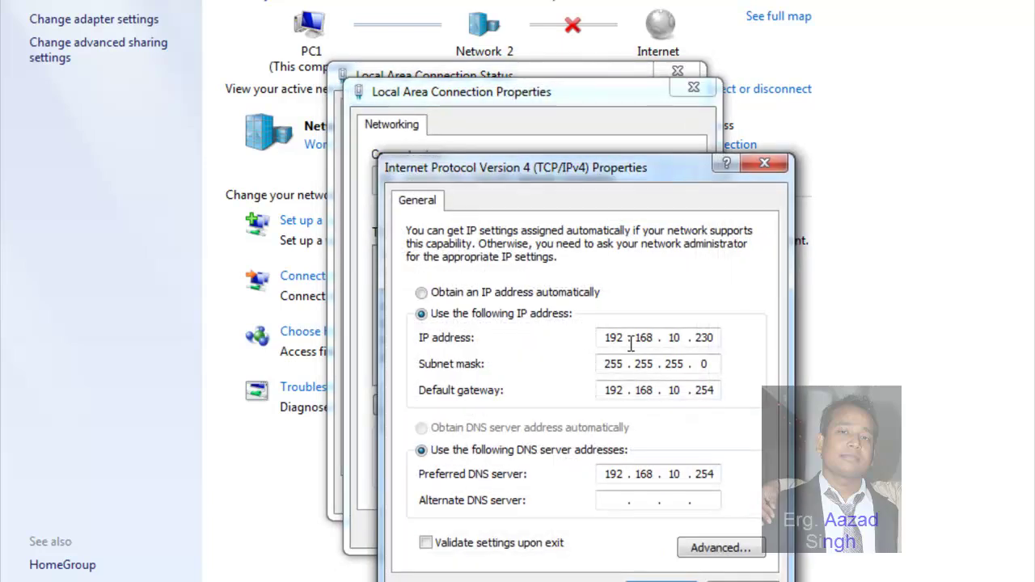
left_click(717, 342)
key("BackSpace")
key("BackSpace")
key("BackSpace")
type("1")
Step: Confirm the 192.168.10.254 gateway and save the IPv4 and connection settings
left_click(710, 397)
left_click(661, 581)
left_click(596, 530)
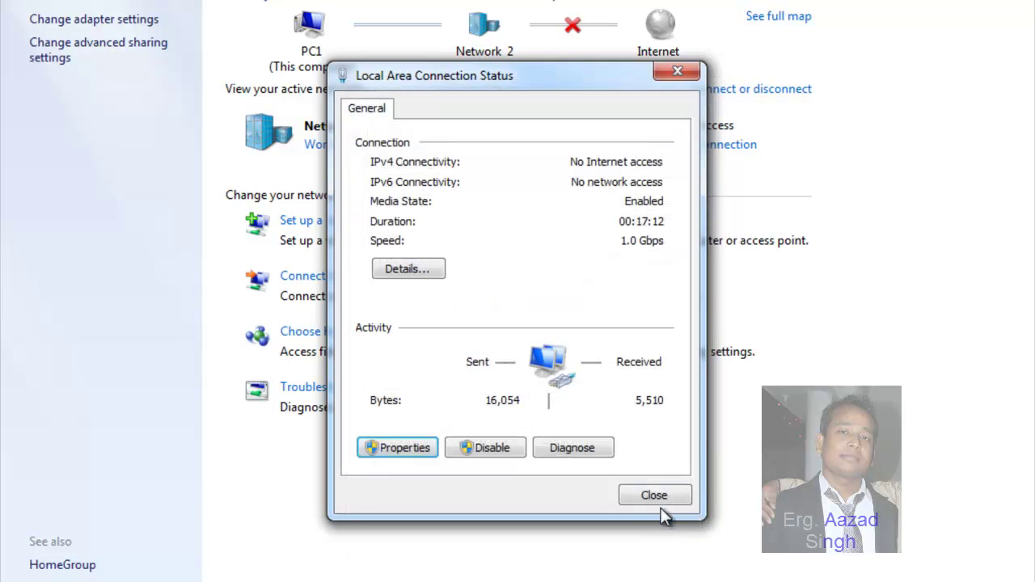
left_click(665, 504)
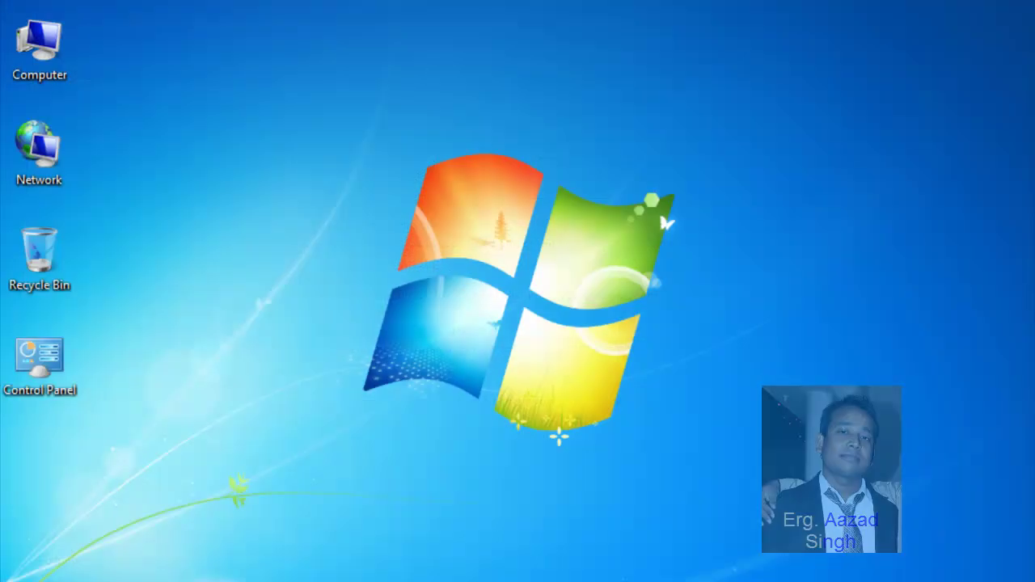
key("super+r")
Step: Ping 192.168.10.254 from the Run box, getting 4 of 4 replies
type("o")
key("BackSpace")
type("ping ")
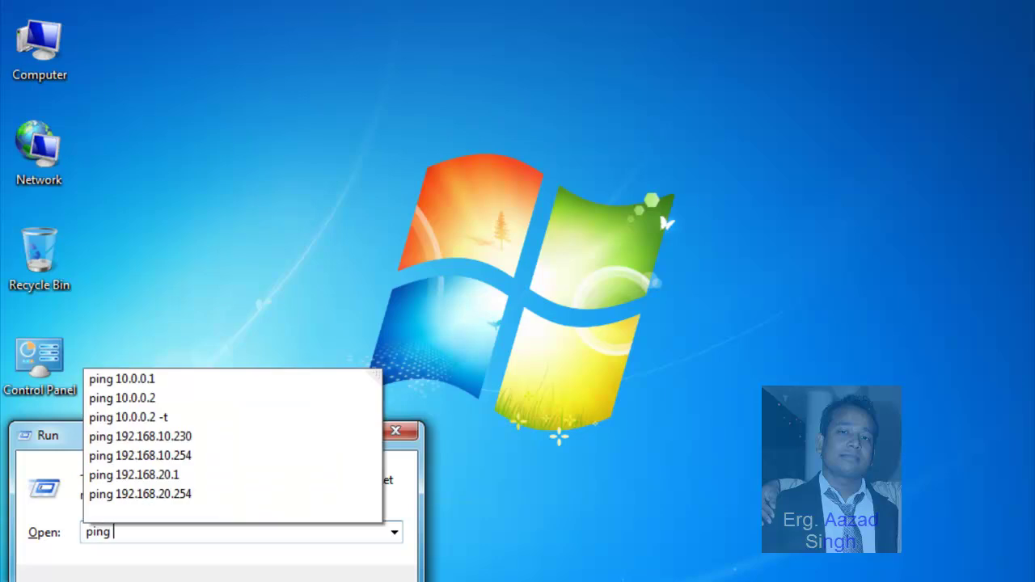
type("192.168.1")
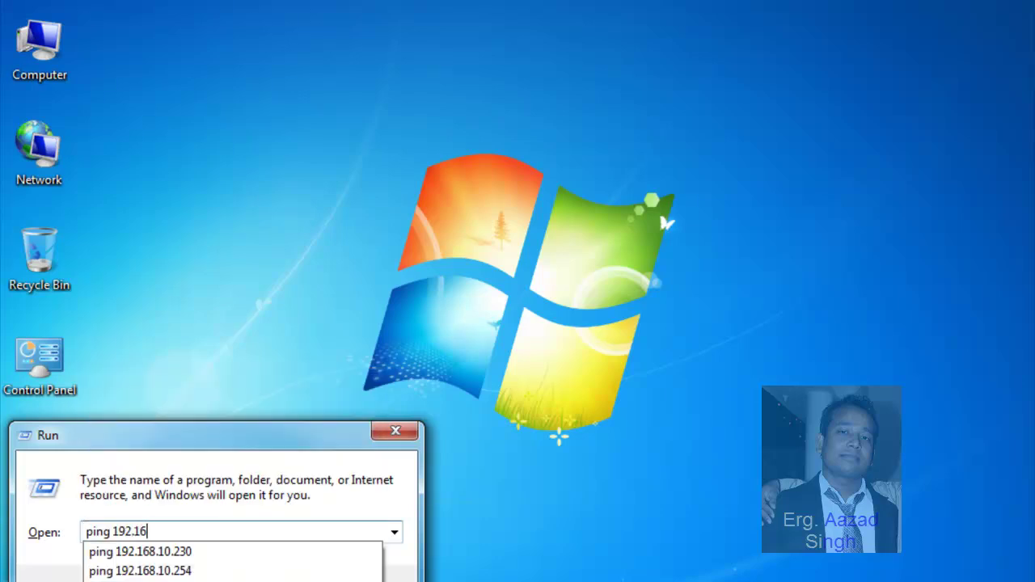
type("0.254")
key("Return")
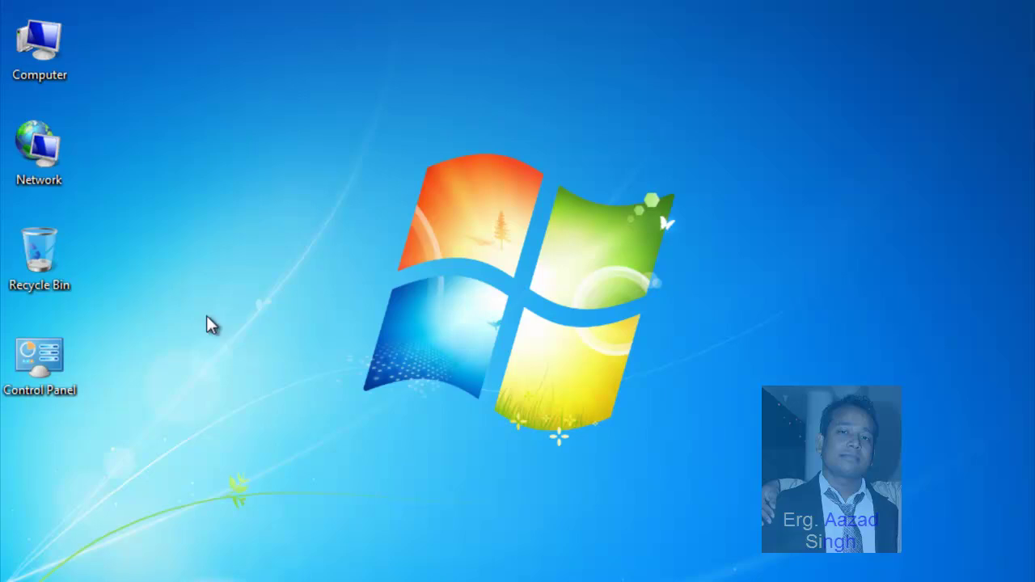
Step: From Computer Properties, switch PC1's membership to Domain and submit jetking.com as the domain
right_click(43, 48)
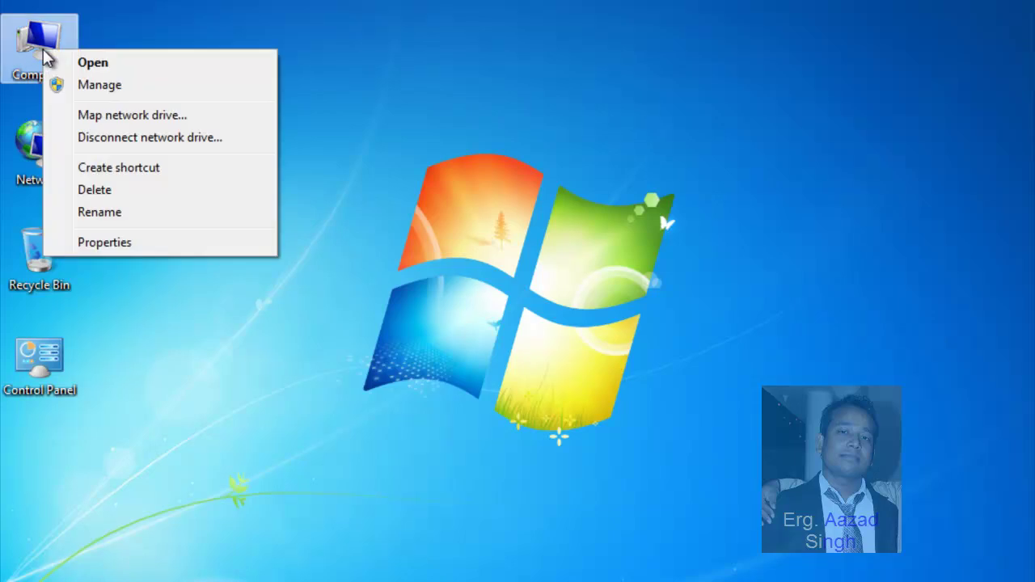
left_click(109, 247)
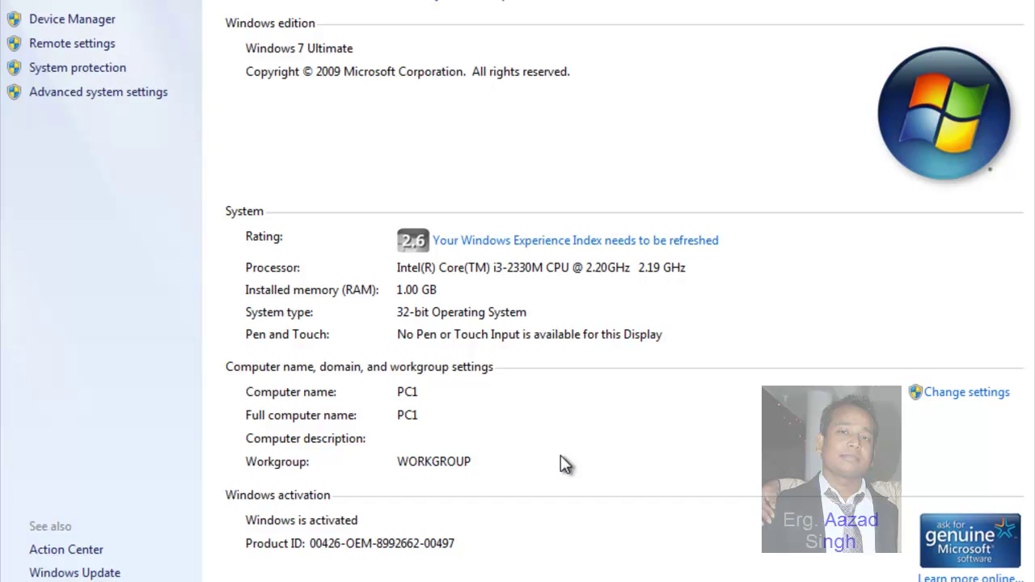
left_click(1001, 393)
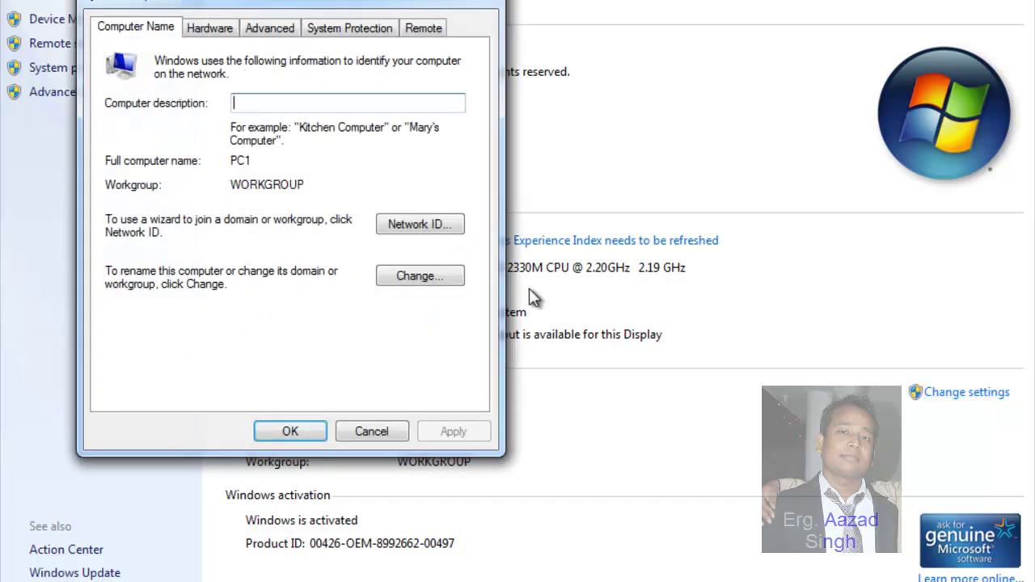
left_click(418, 275)
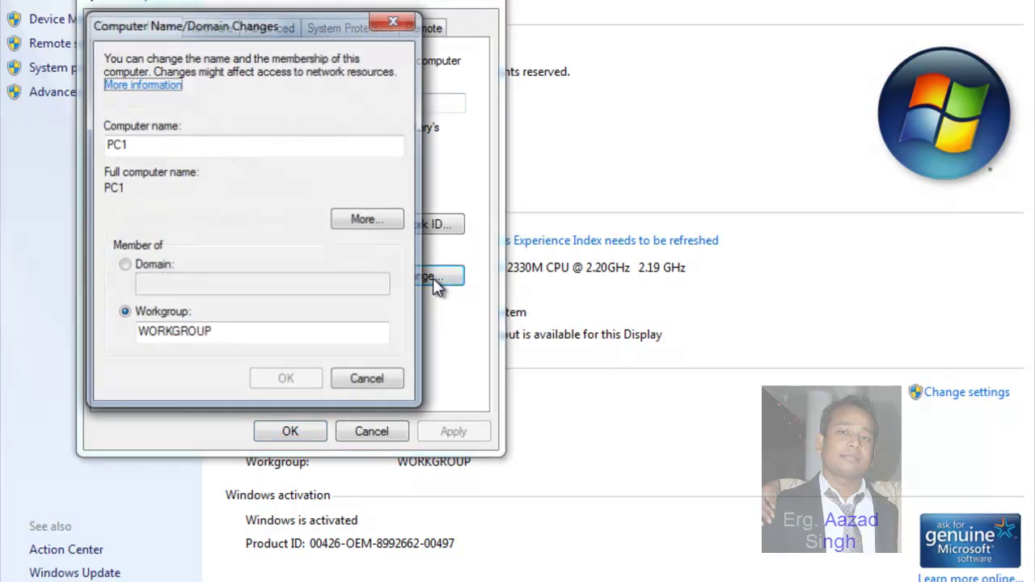
left_click(139, 267)
left_click(189, 285)
type("je")
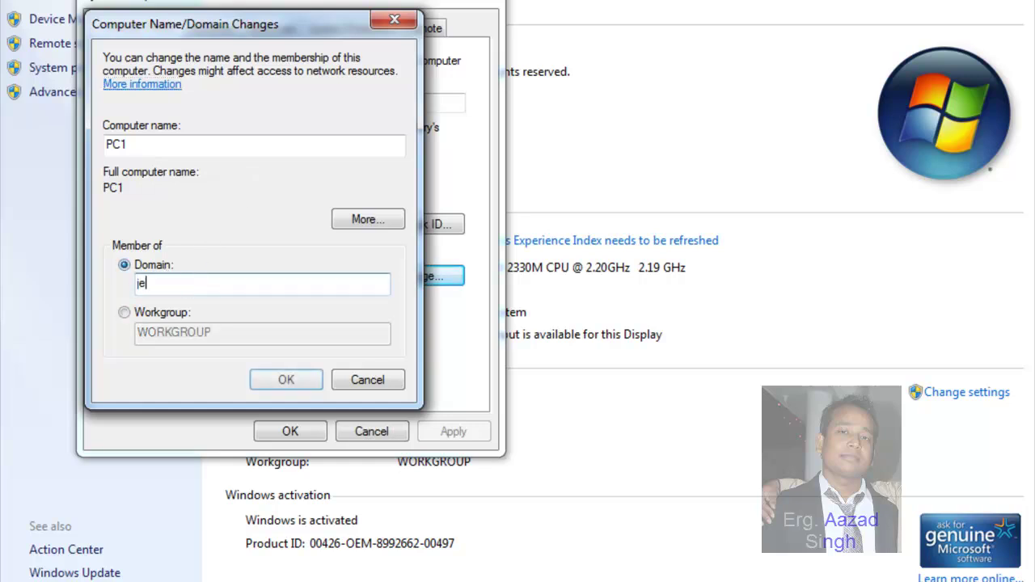
type("tking.com")
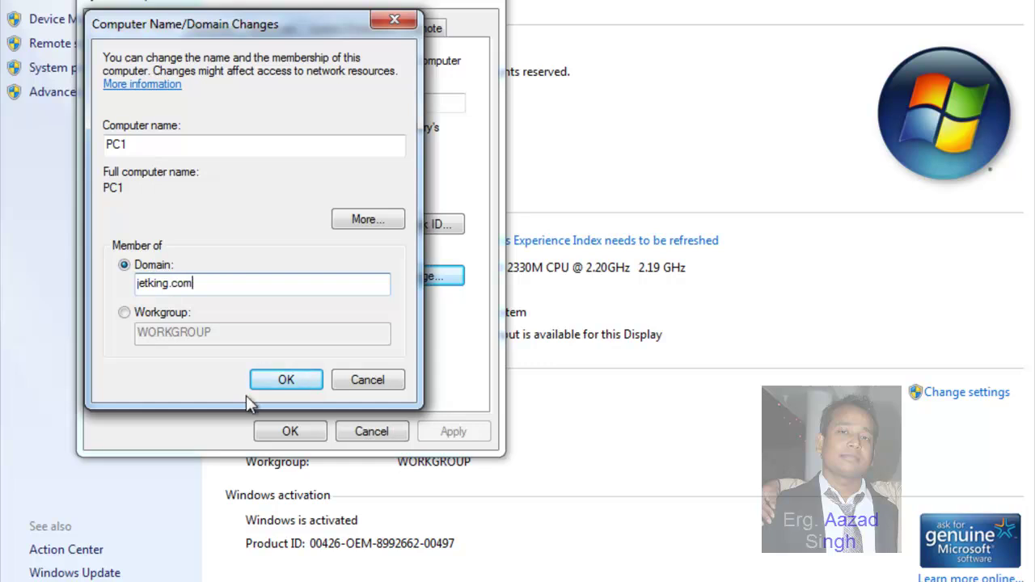
left_click(305, 389)
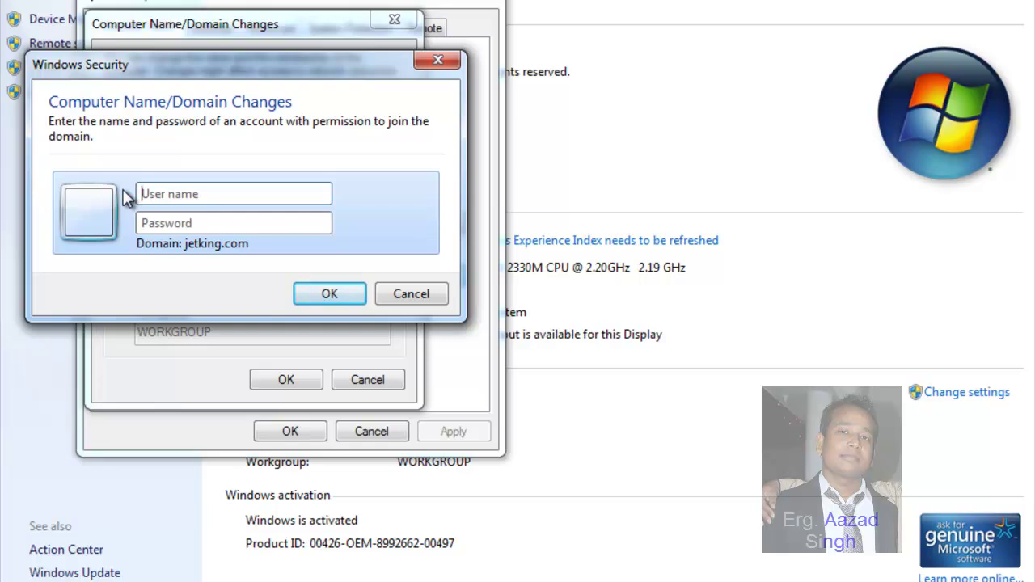
Step: Authenticate as the domain administrator with its password and dismiss the jetking.com welcome message
type("administrator")
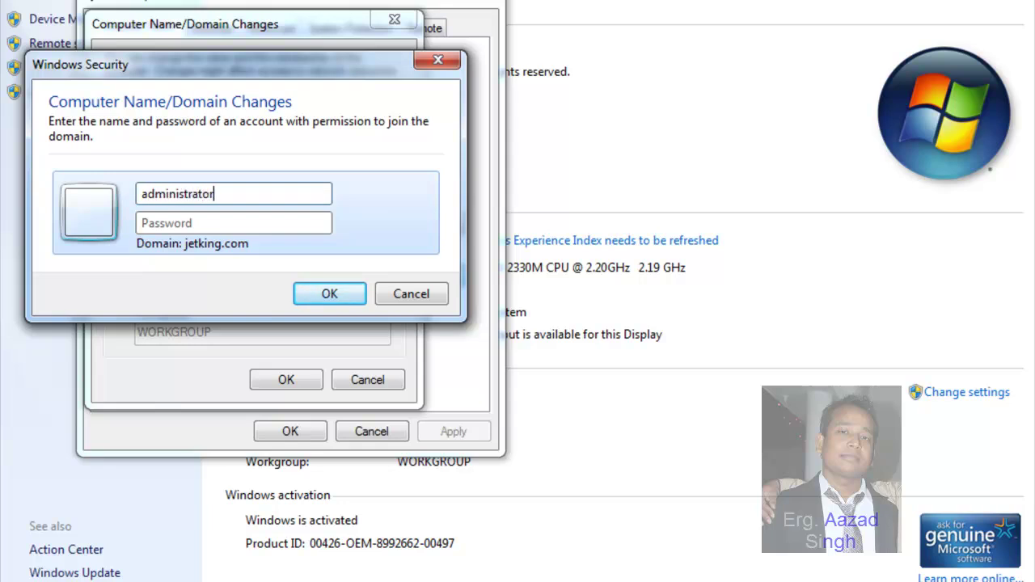
key("Tab")
type("123456")
type("789")
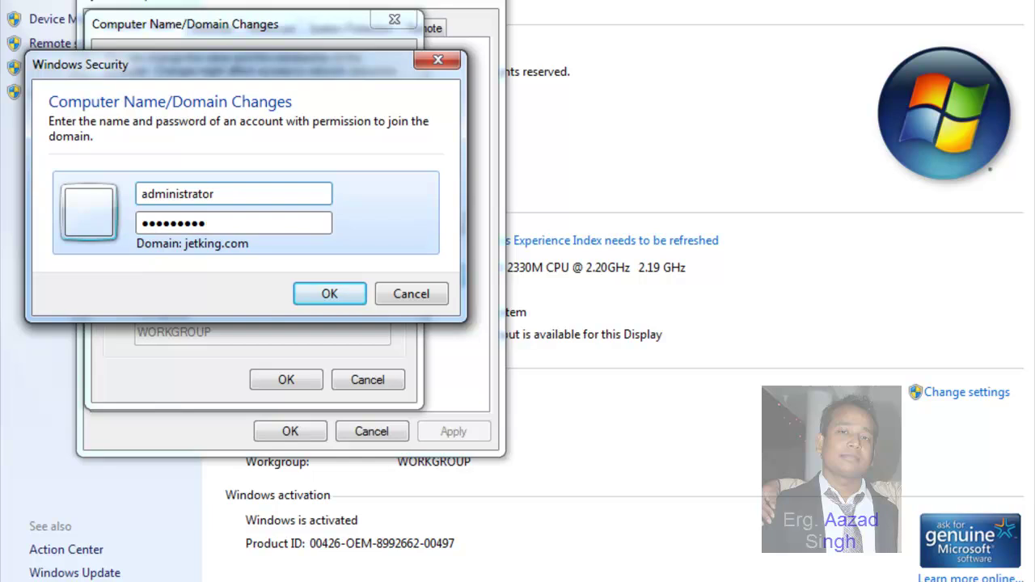
key("Return")
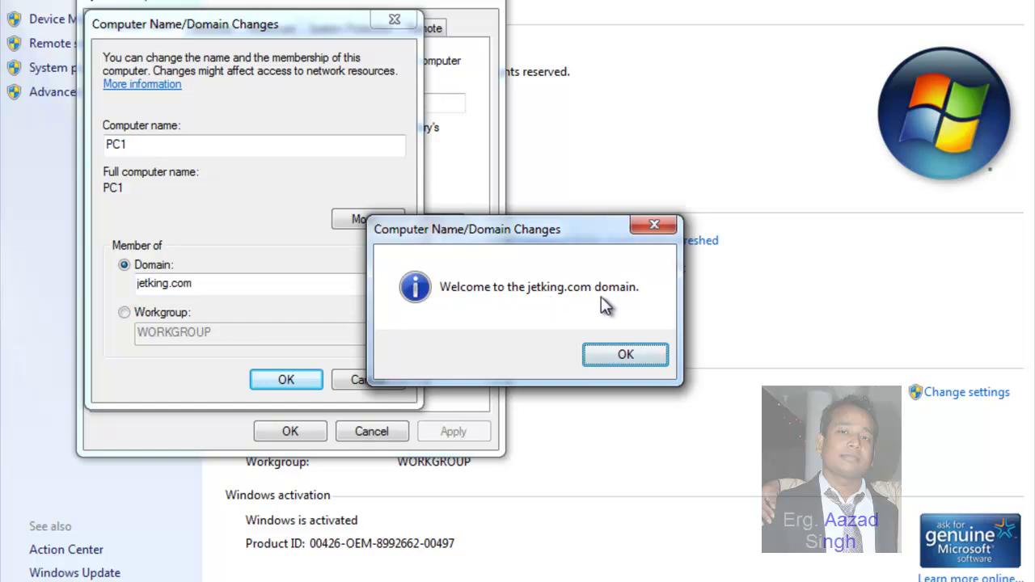
left_click(629, 356)
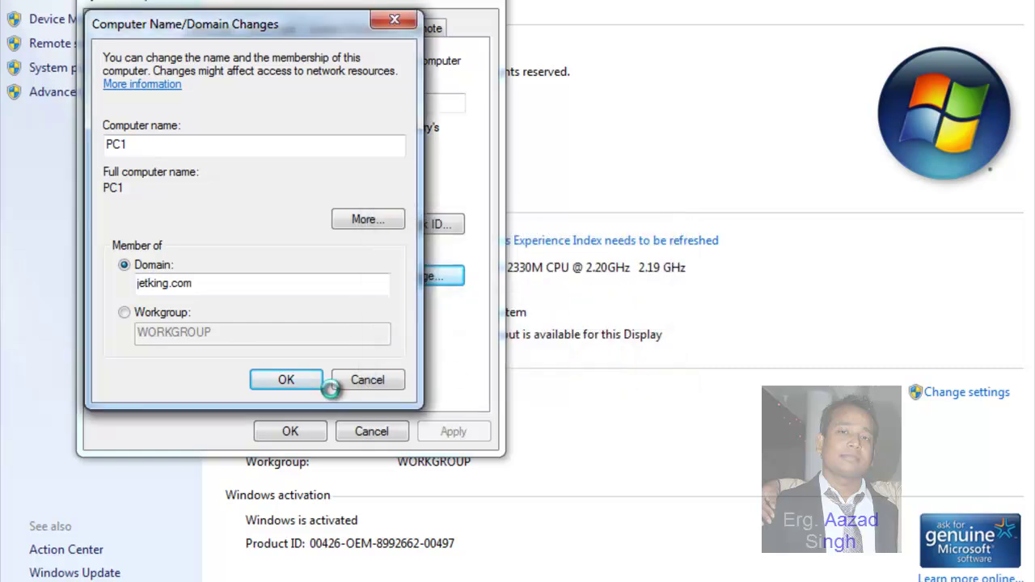
Step: Acknowledge the restart notice, close System Properties, and restart Windows 7 now
left_click(640, 308)
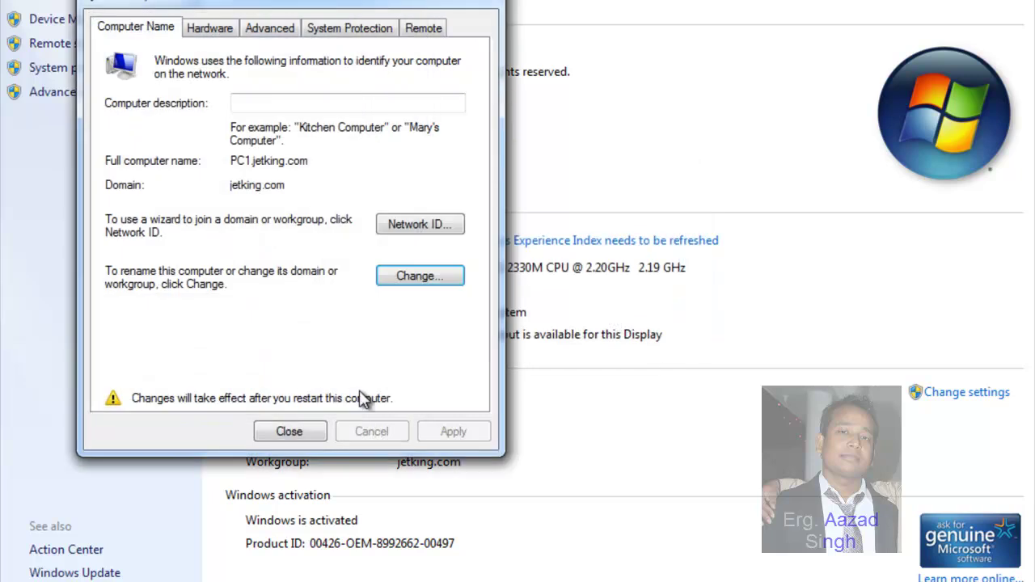
left_click(287, 432)
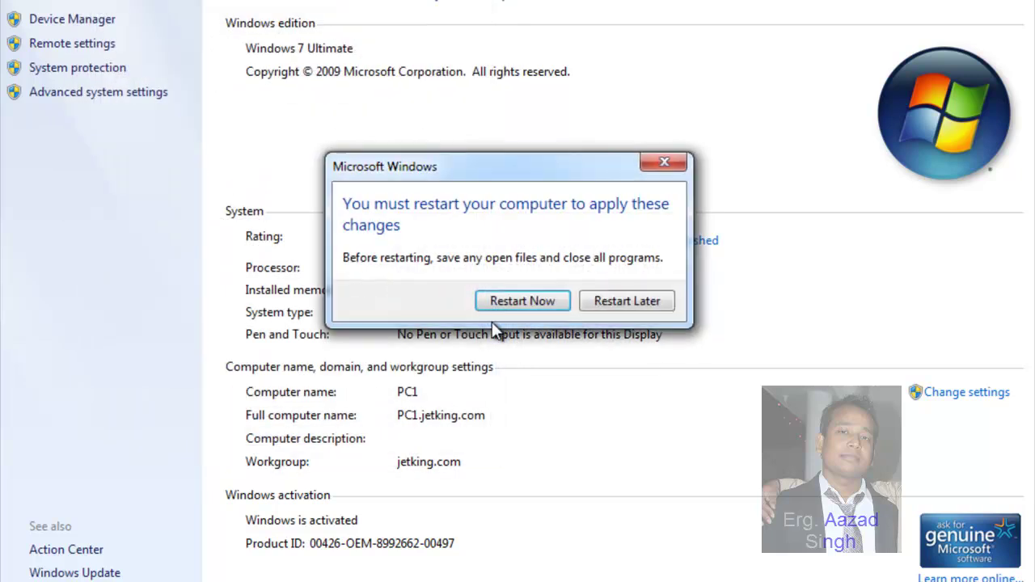
left_click(551, 304)
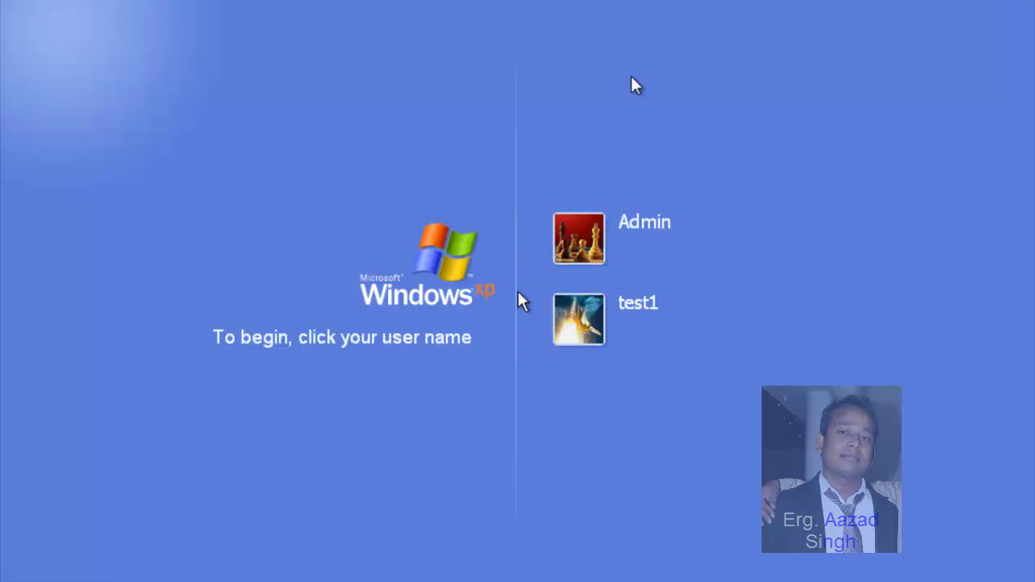
Step: Log on to the XP guest's Admin account with its password
left_click(583, 251)
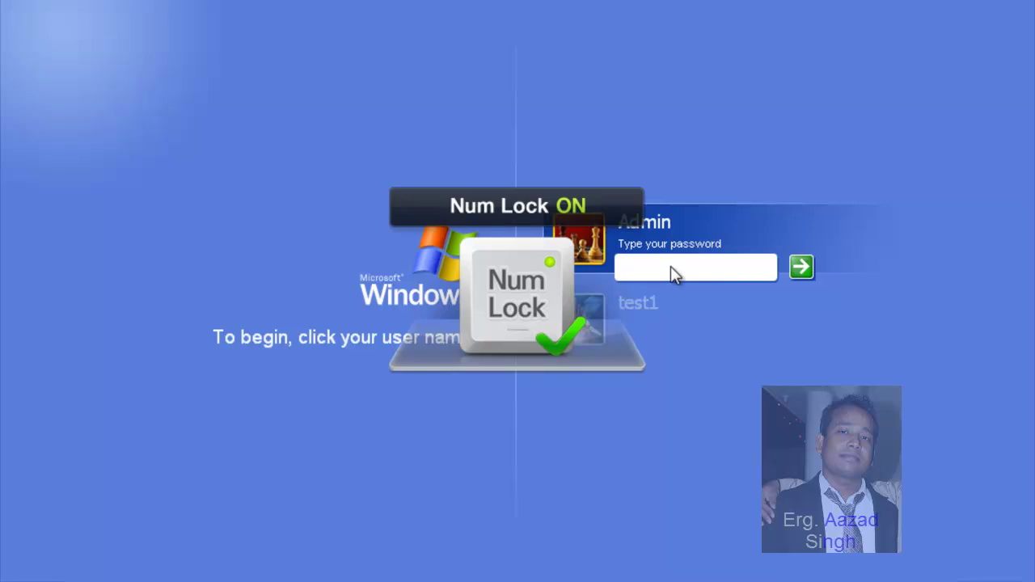
type("•••")
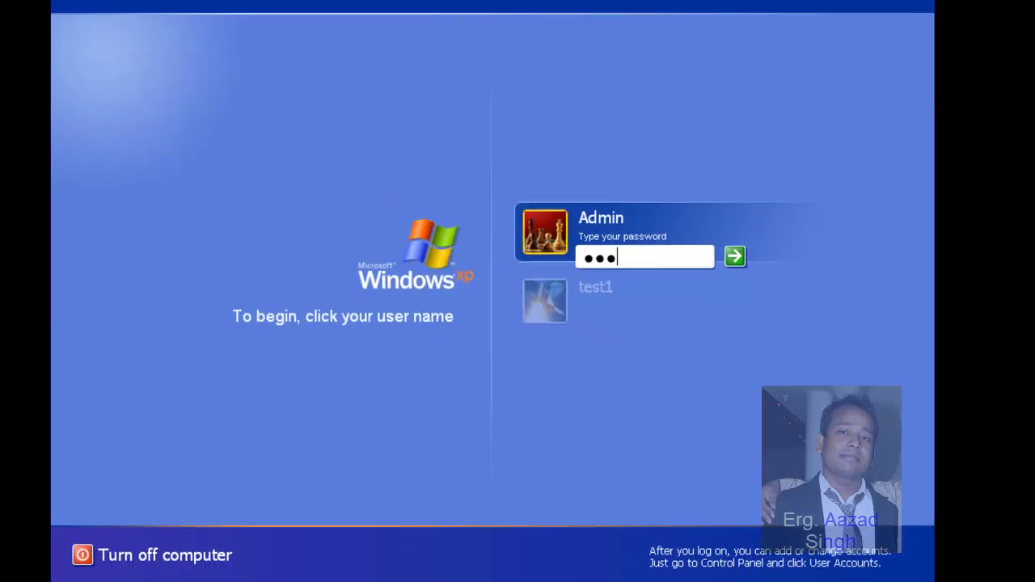
key("Return")
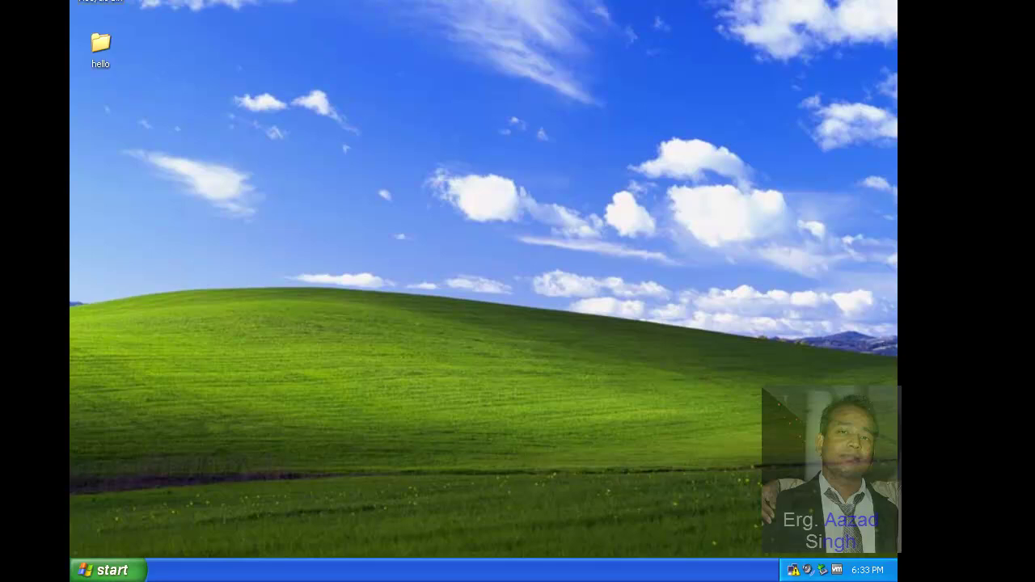
Step: Open the Local Area Connection's TCP/IP properties and choose a manually entered IP address
right_click(793, 571)
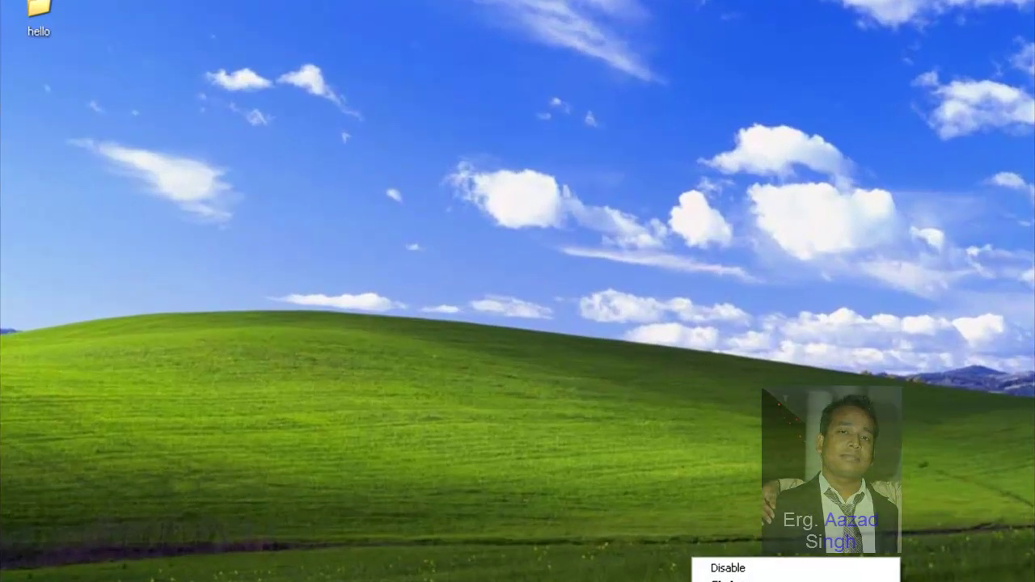
left_click(761, 581)
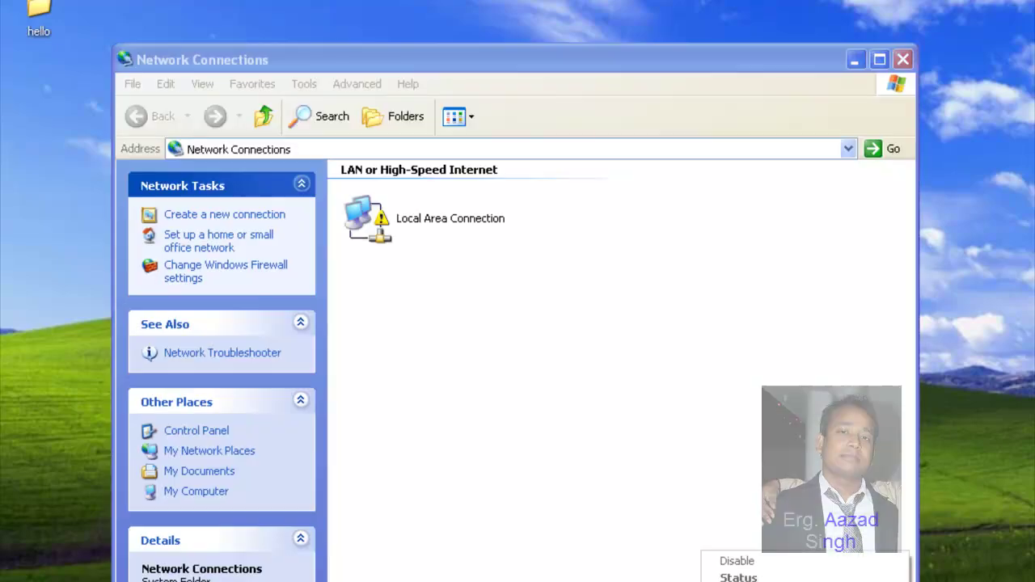
left_click(372, 208)
right_click(372, 208)
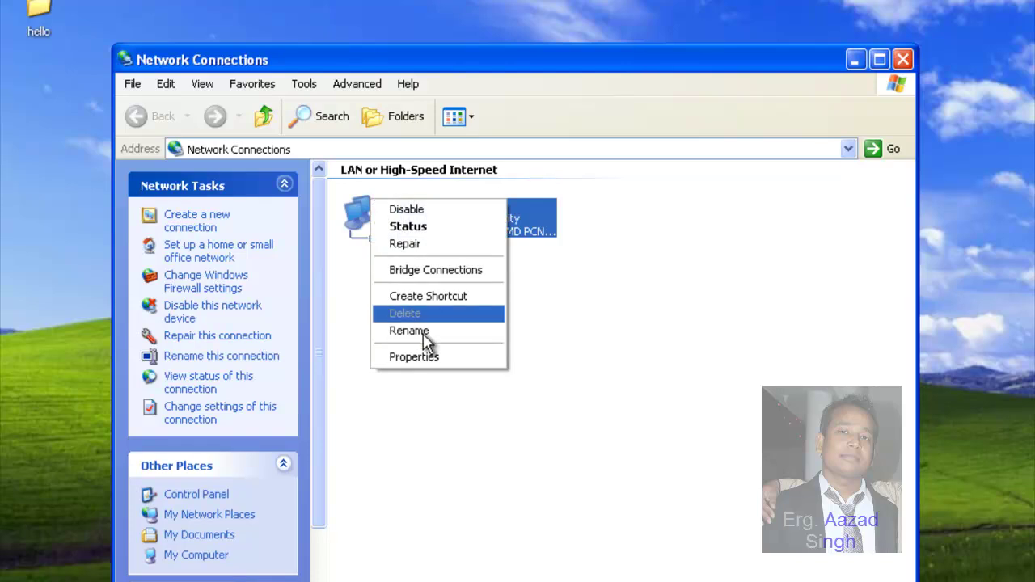
left_click(428, 358)
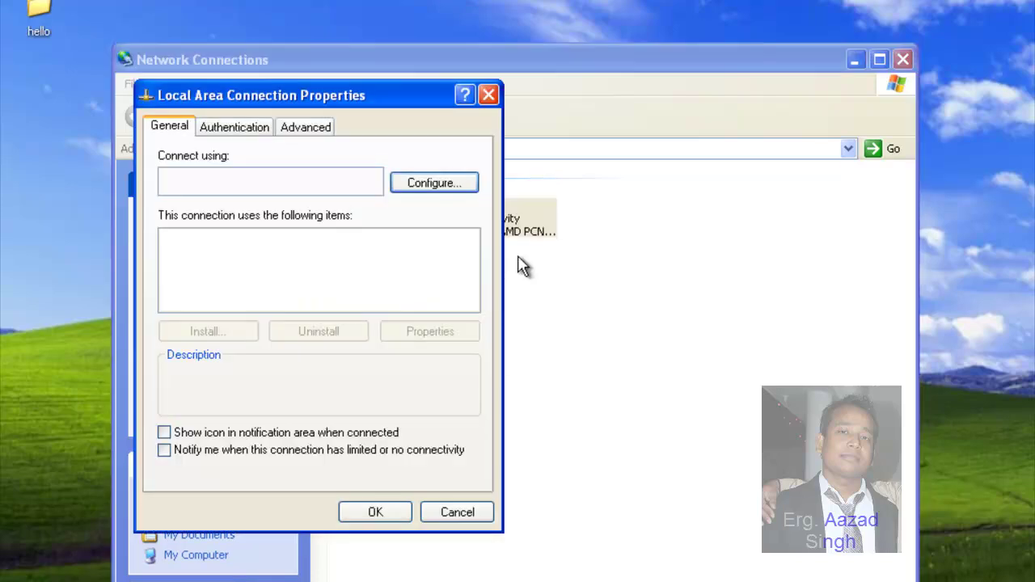
left_click(322, 293)
double_click(322, 293)
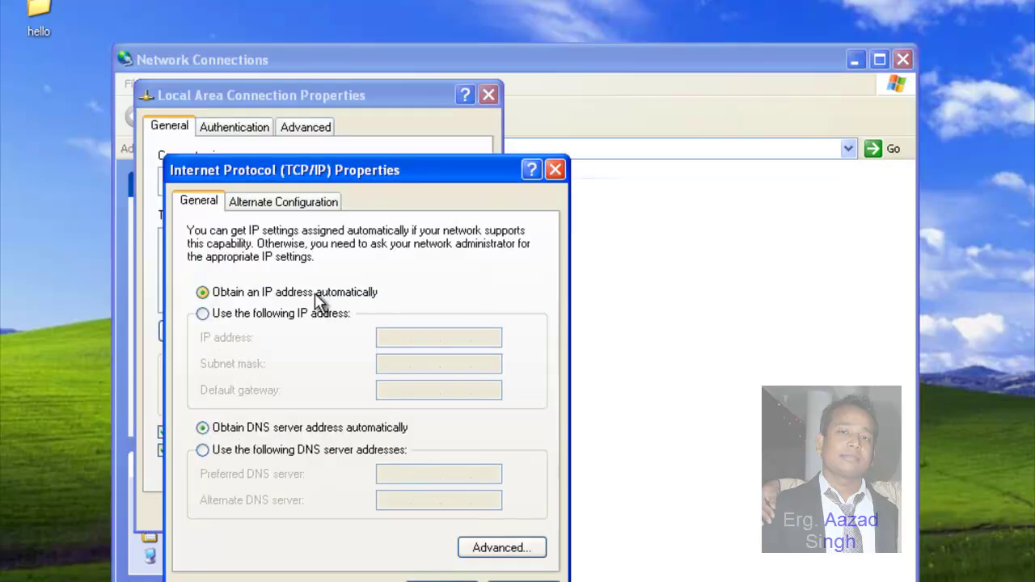
left_click(316, 316)
Step: Enter 192.168.10.2 as the static IP address
key("End")
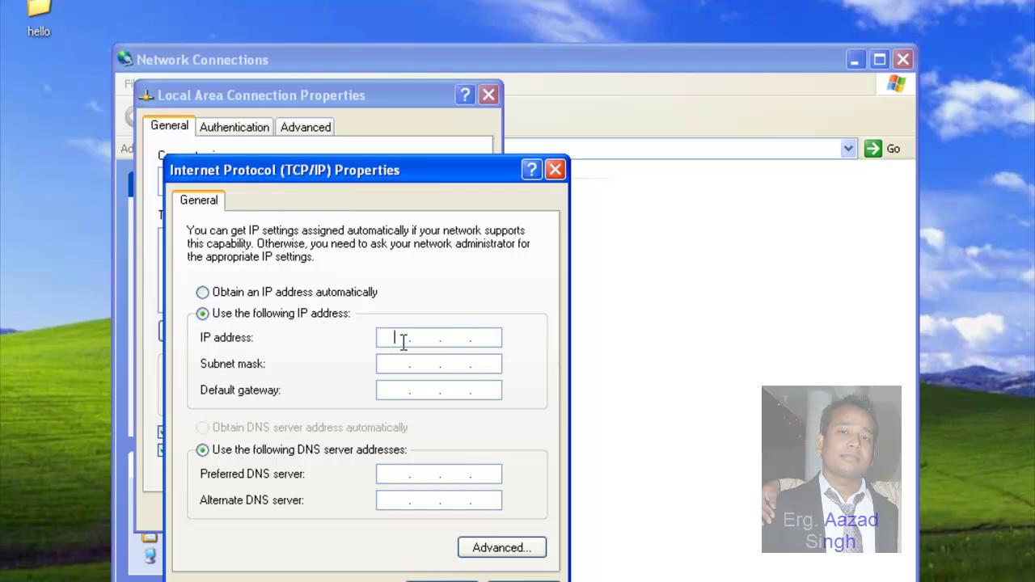
key("Num_Lock")
type("192.168")
key("BackSpace")
type("810.2")
Step: Set gateway and preferred DNS to 192.168.10.254 and apply the connection settings
key("Tab")
key("Tab")
type("1921681002")
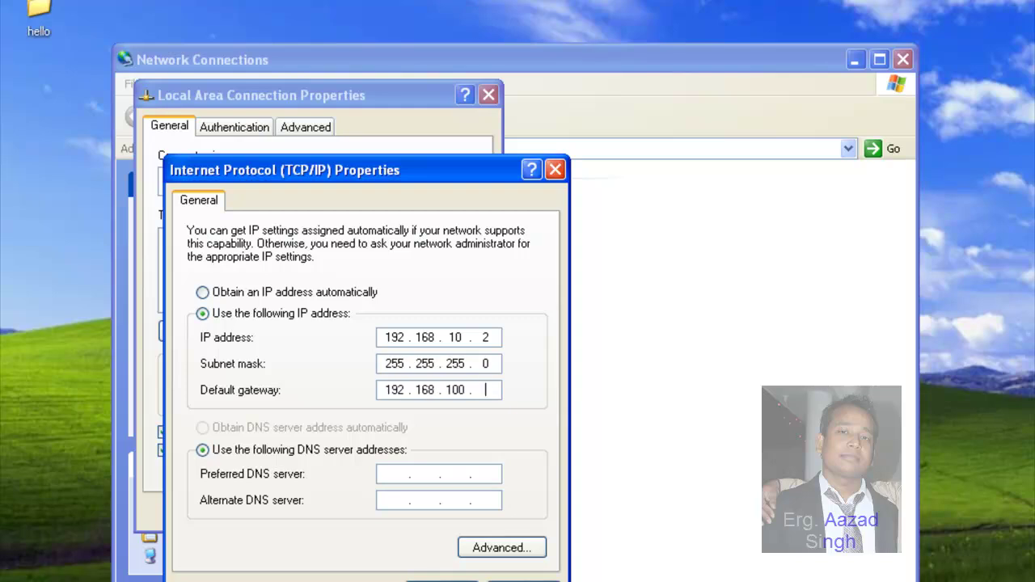
key("BackSpace")
key("BackSpace")
key("BackSpace")
type("0.254")
key("Tab")
key("Tab")
type("192.1681002")
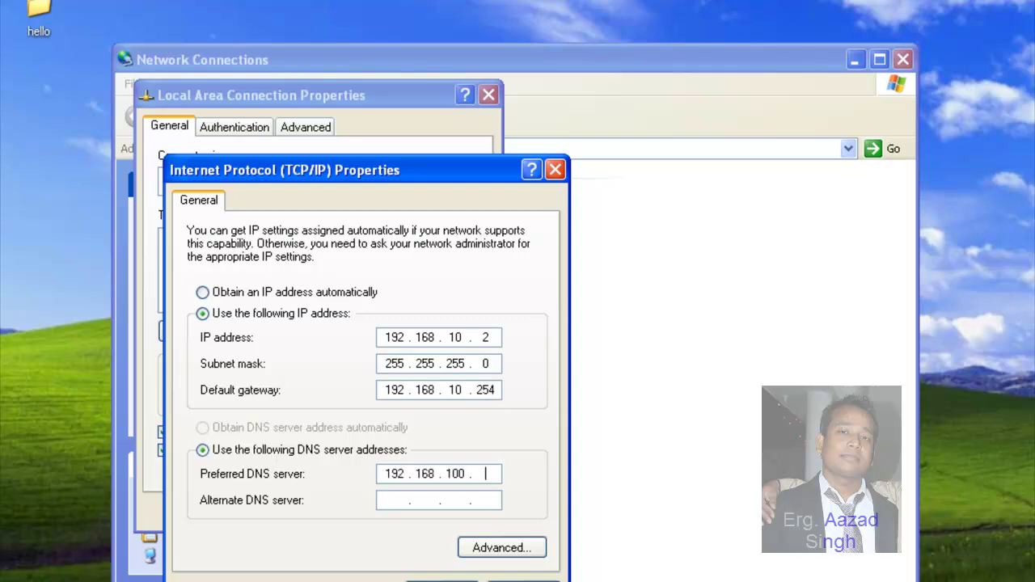
key("BackSpace")
key("BackSpace")
type(".254")
key("Return")
left_click(392, 516)
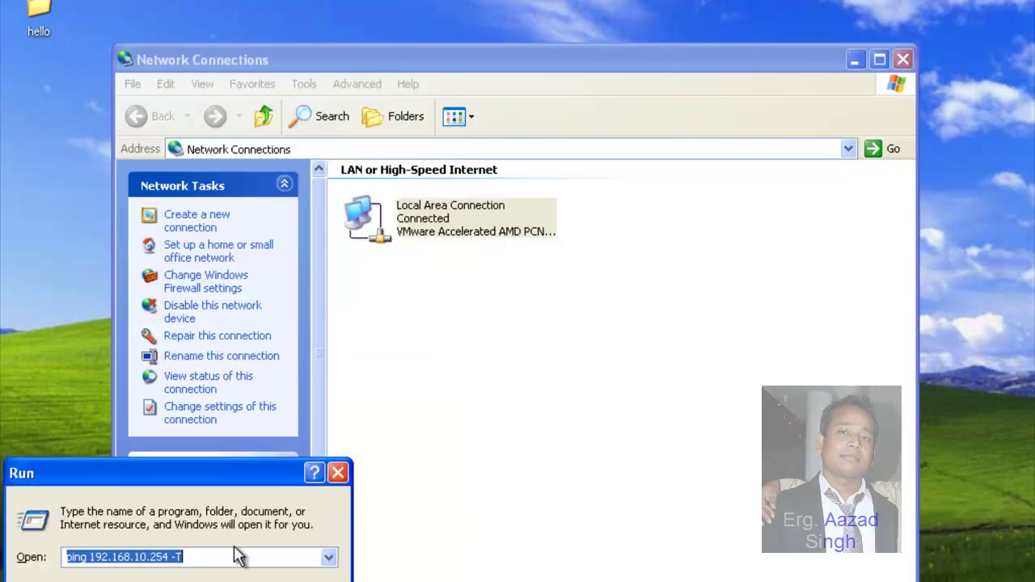
Step: Ping 192.168.10.254 without the -T option, then close the Network Connections window
left_click(231, 558)
key("BackSpace")
key("BackSpace")
key("BackSpace")
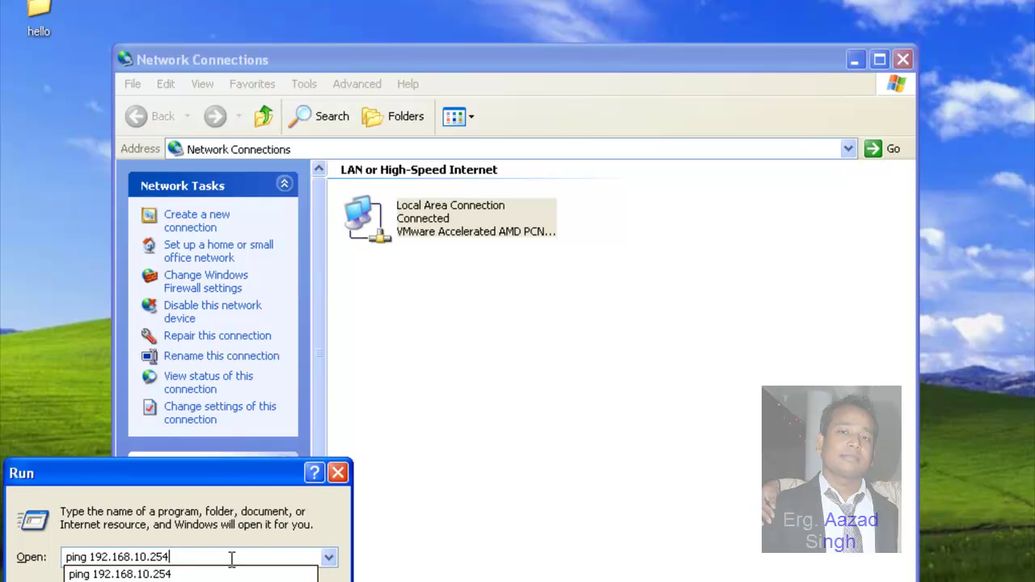
key("Return")
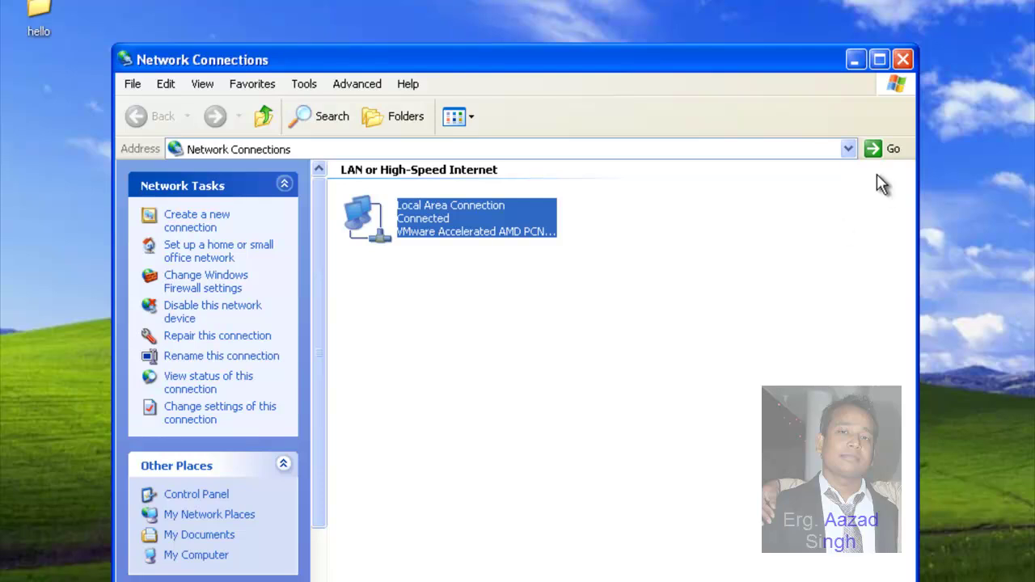
left_click(900, 59)
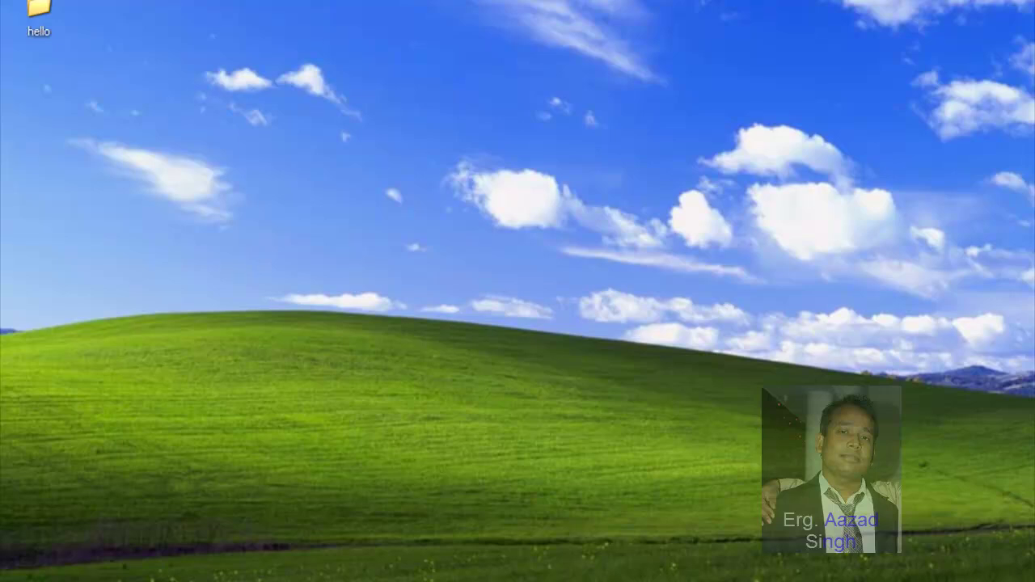
key("super")
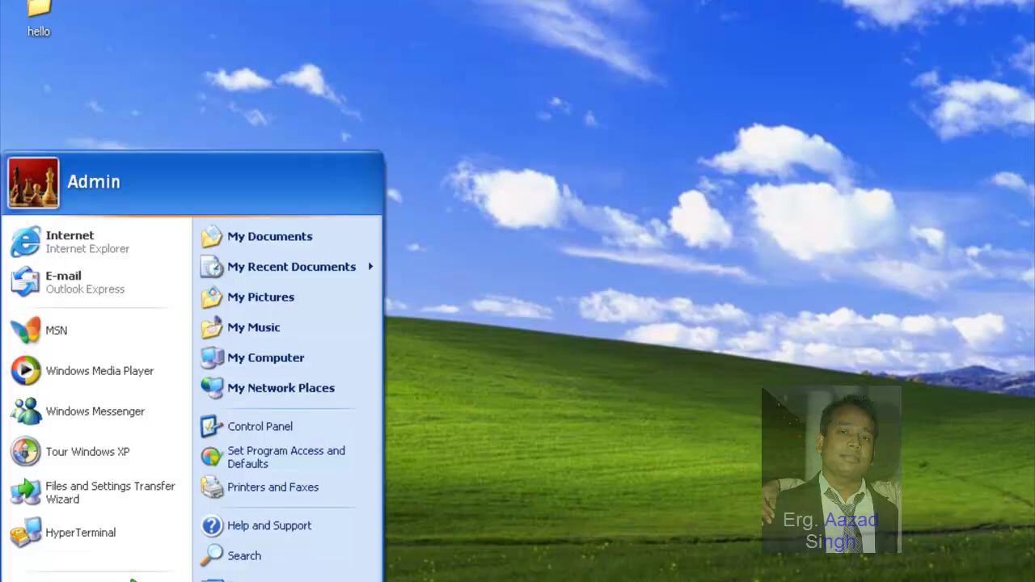
Step: Show the XP Computer Name tab (pc1 in WORKGROUP), then send Ctrl+Alt+Del to Windows 7
right_click(290, 370)
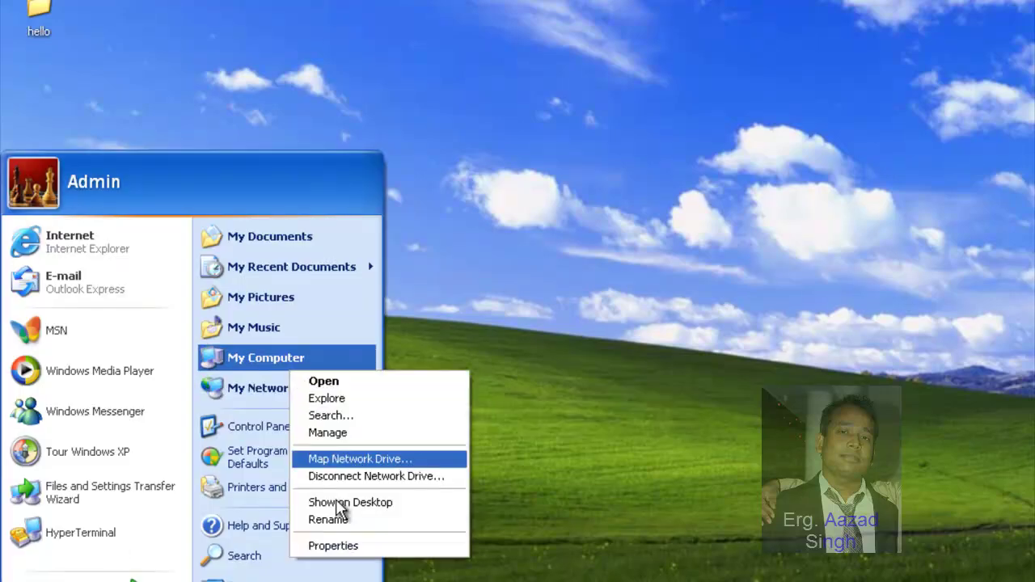
left_click(348, 546)
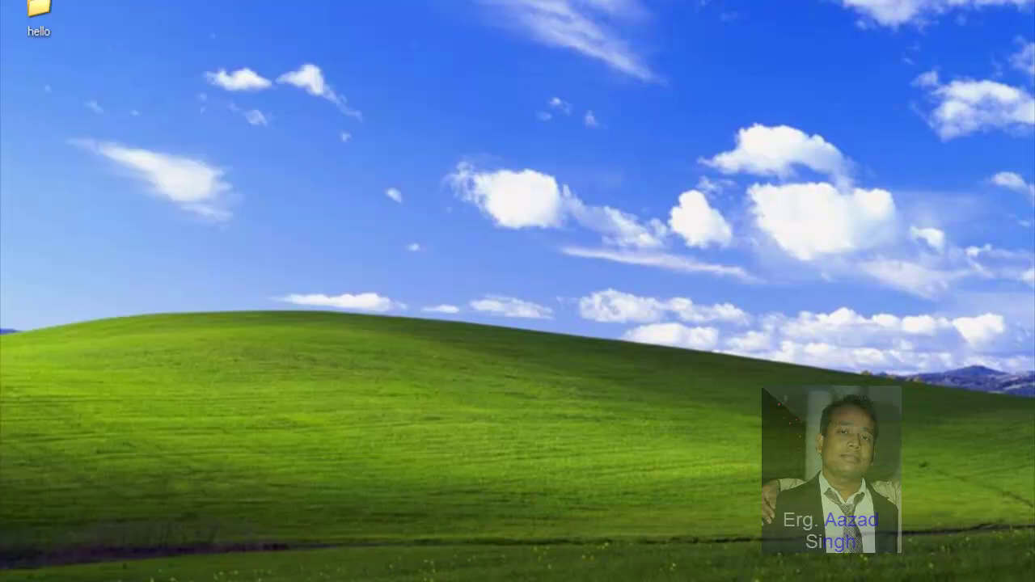
key("super")
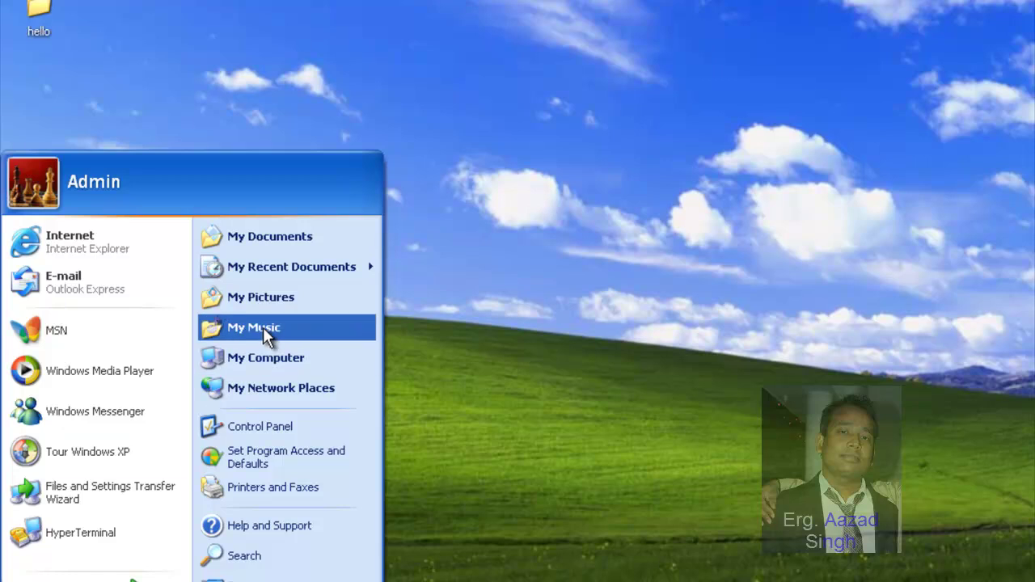
right_click(260, 348)
left_click(312, 526)
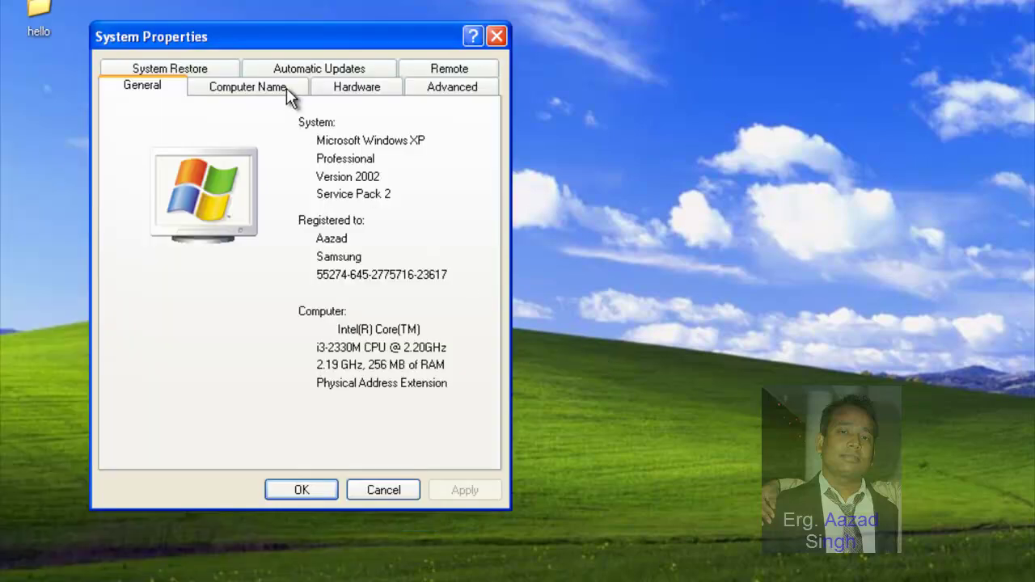
left_click(287, 88)
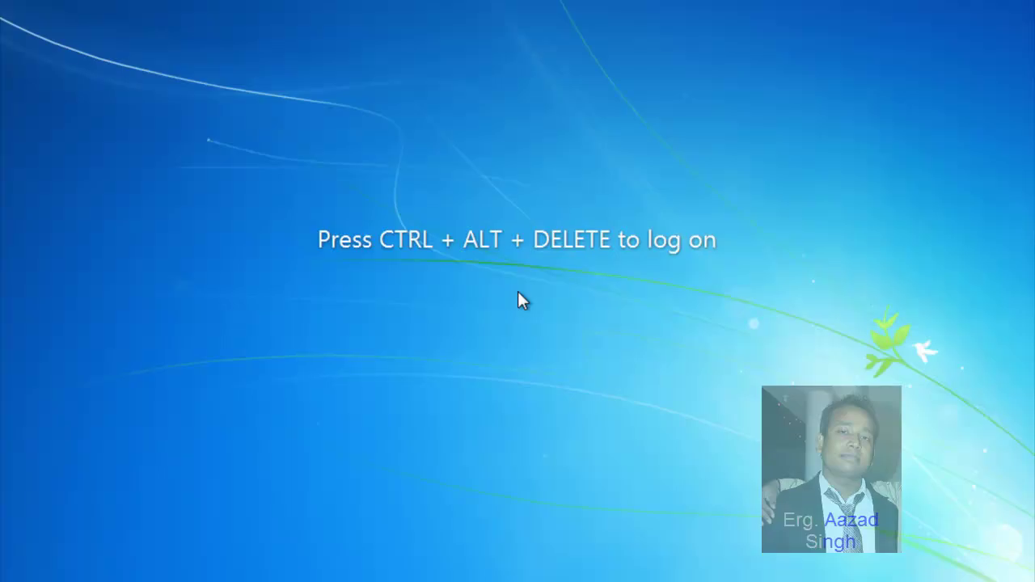
key("alt+m")
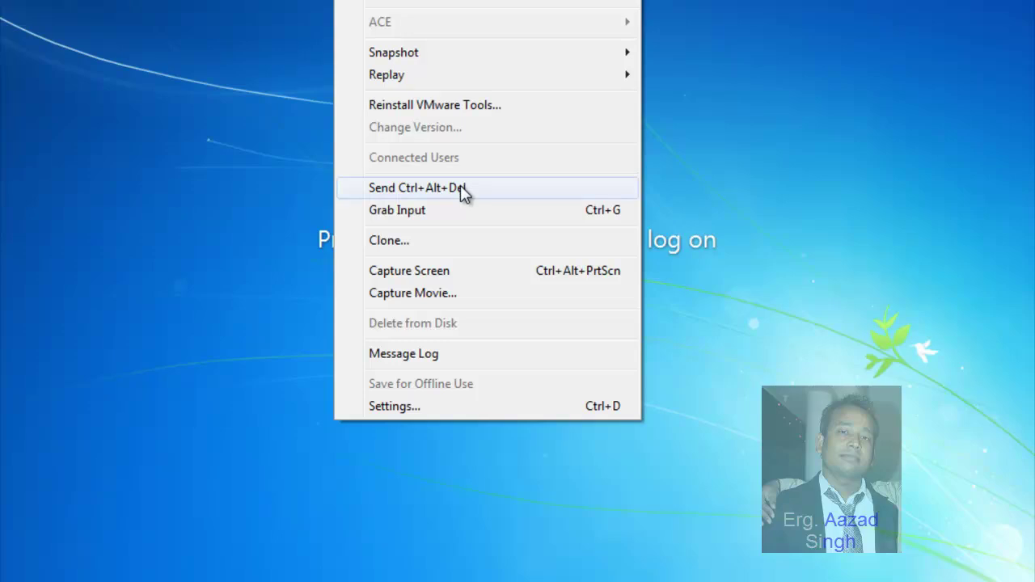
left_click(460, 187)
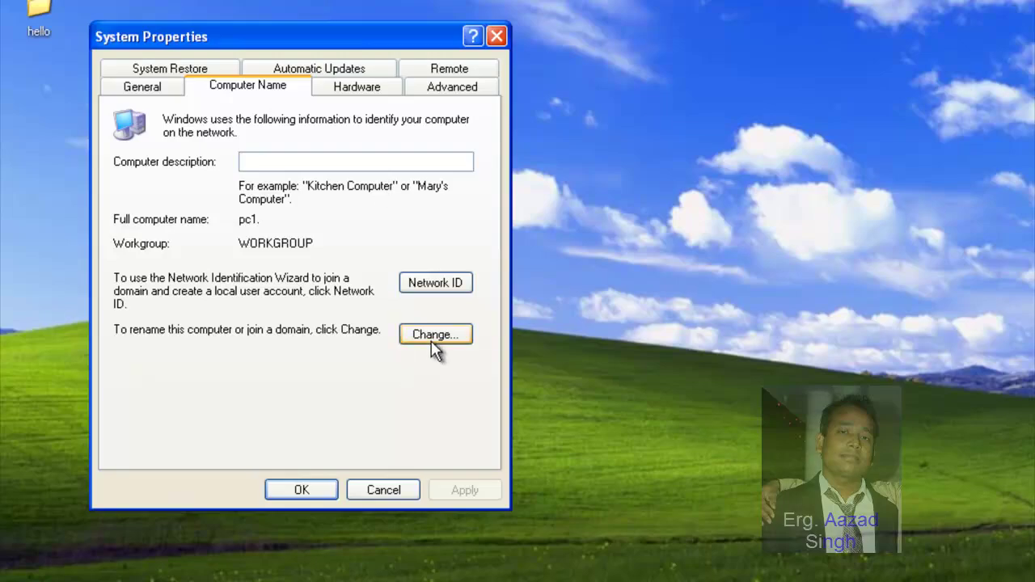
Step: Rename the XP computer to XP-PC2 and acknowledge the restart notice
left_click(427, 332)
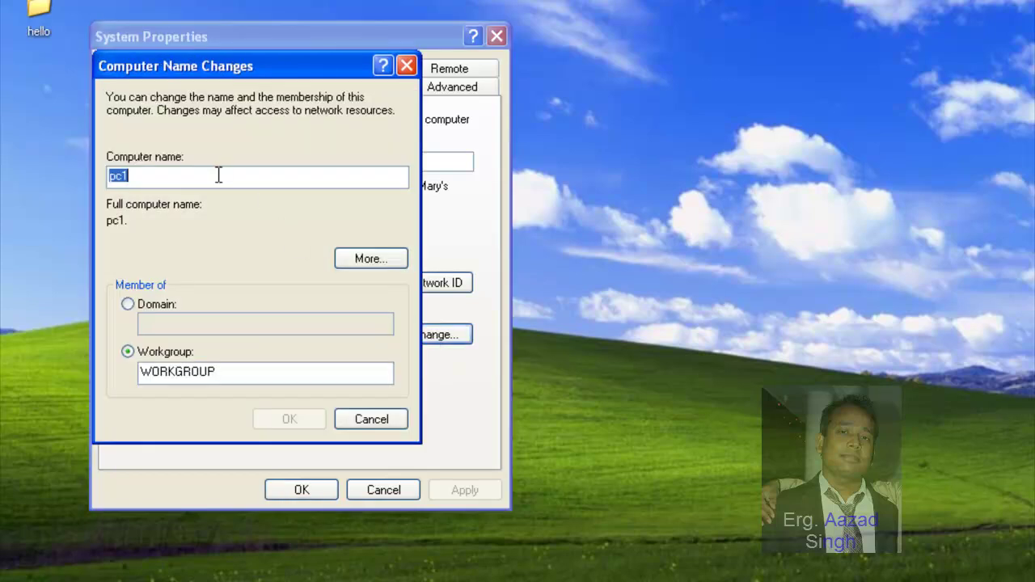
type("XP-PC2")
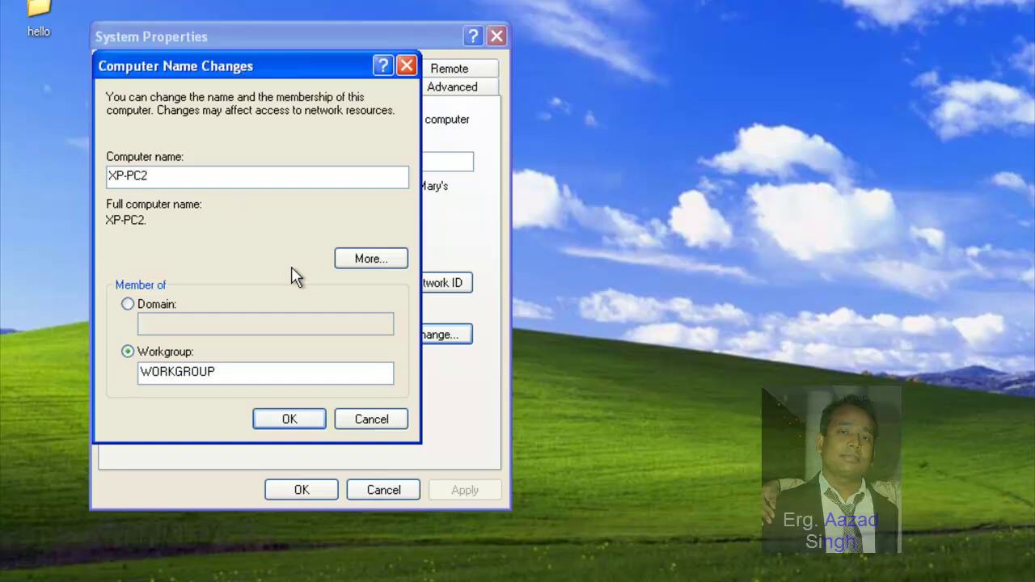
left_click(293, 416)
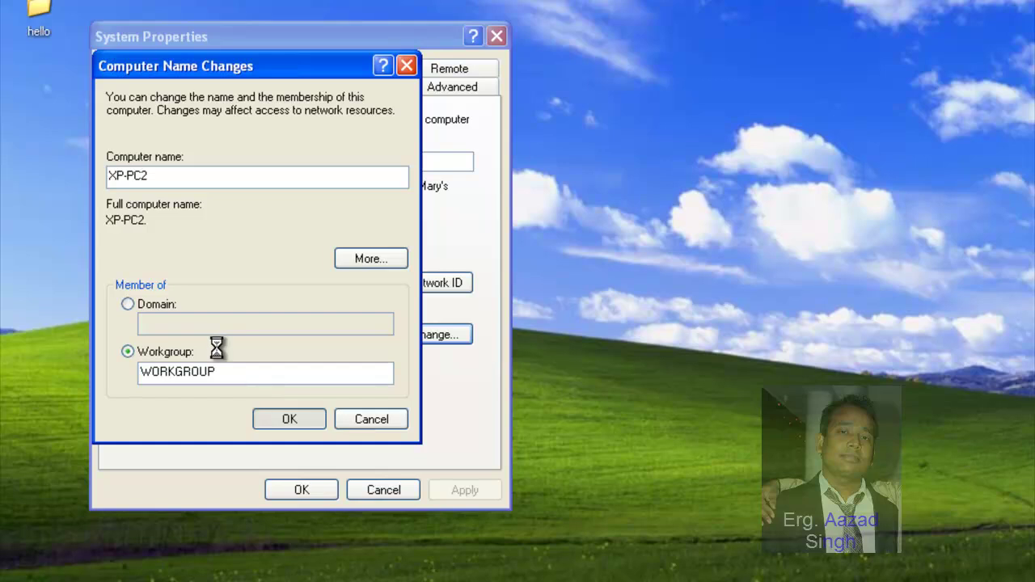
left_click(548, 344)
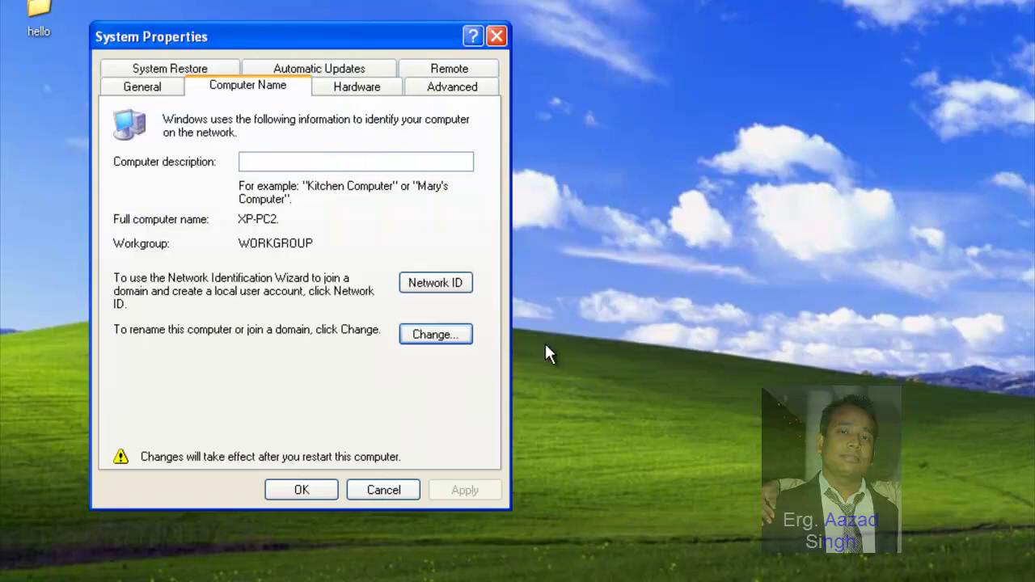
Step: Join XP-PC2 to the jetking.com domain using the domain administrator's credentials
left_click(467, 336)
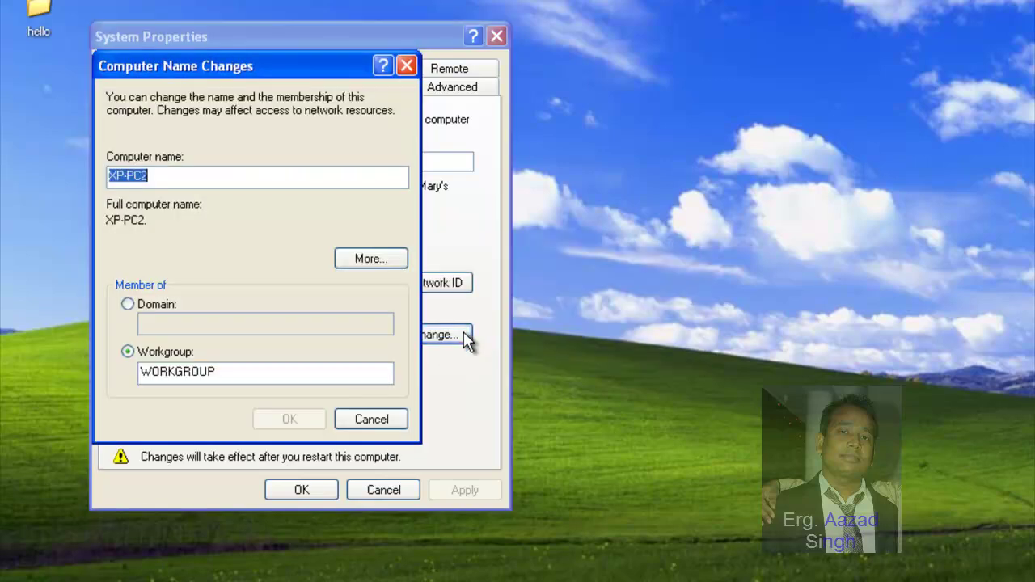
left_click(168, 305)
type("jetking.com")
left_click(290, 420)
type("administrator")
key("Tab")
type("*********")
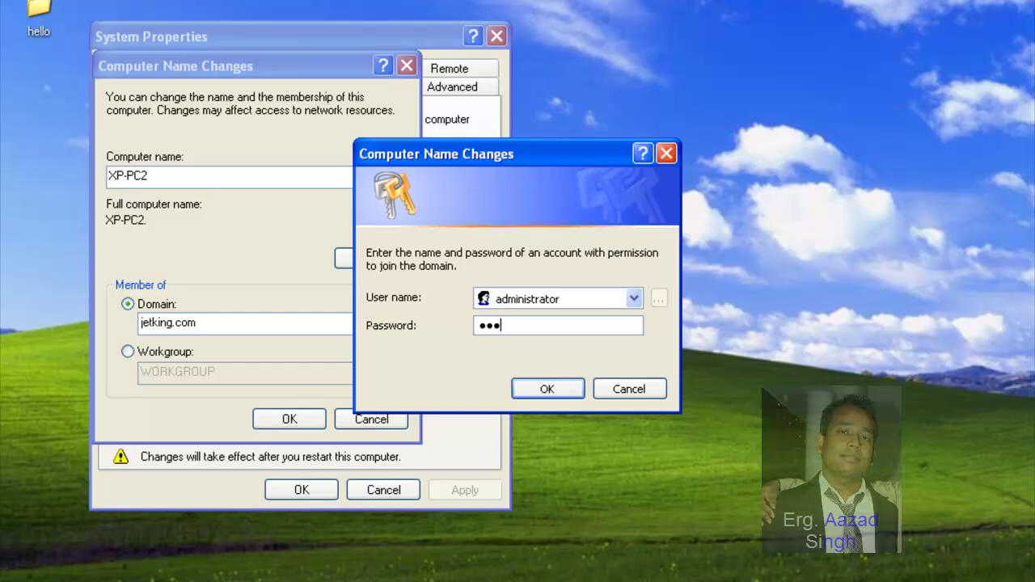
key("Return")
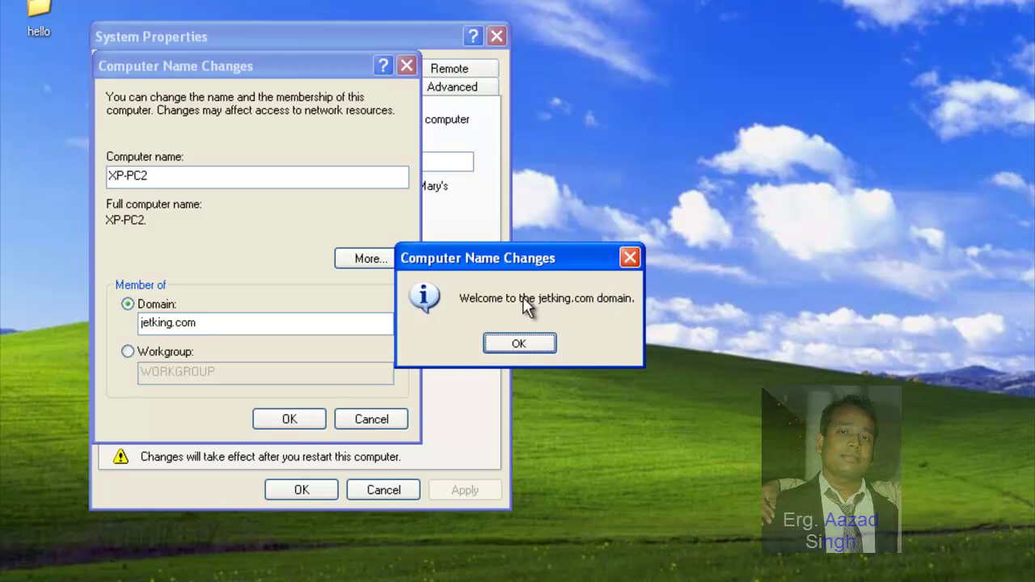
Step: Dismiss the jetking.com welcome and restart notices, close System Properties, and restart now
left_click(525, 341)
left_click(525, 348)
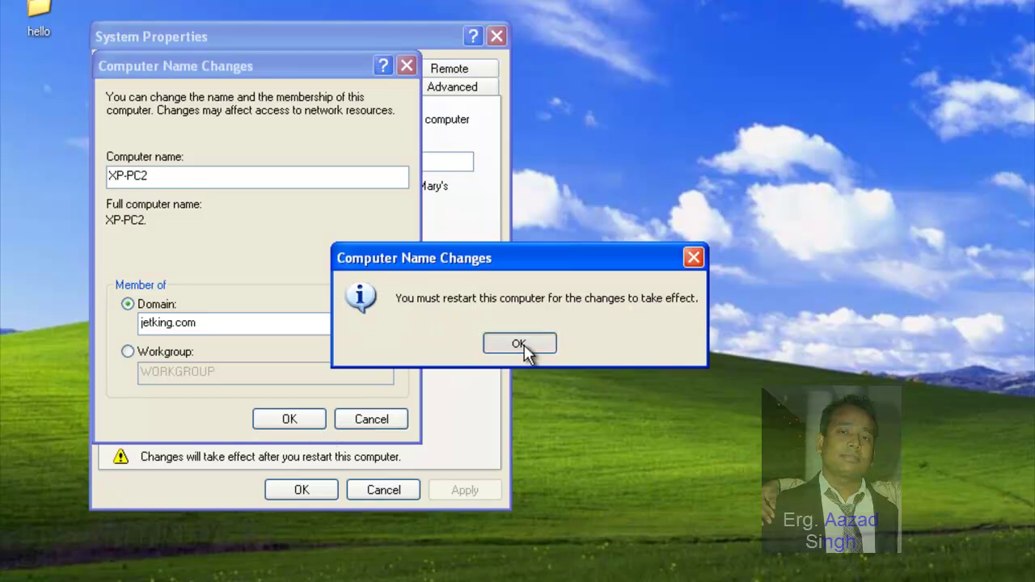
left_click(319, 492)
left_click(479, 348)
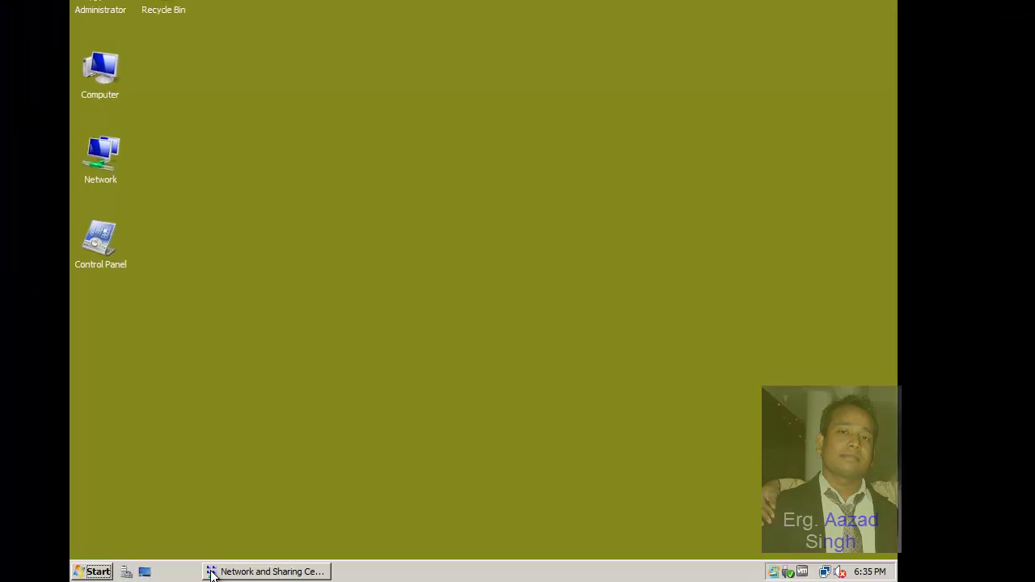
Step: Close Network and Sharing from the taskbar and launch Active Directory Users and Computers
right_click(234, 572)
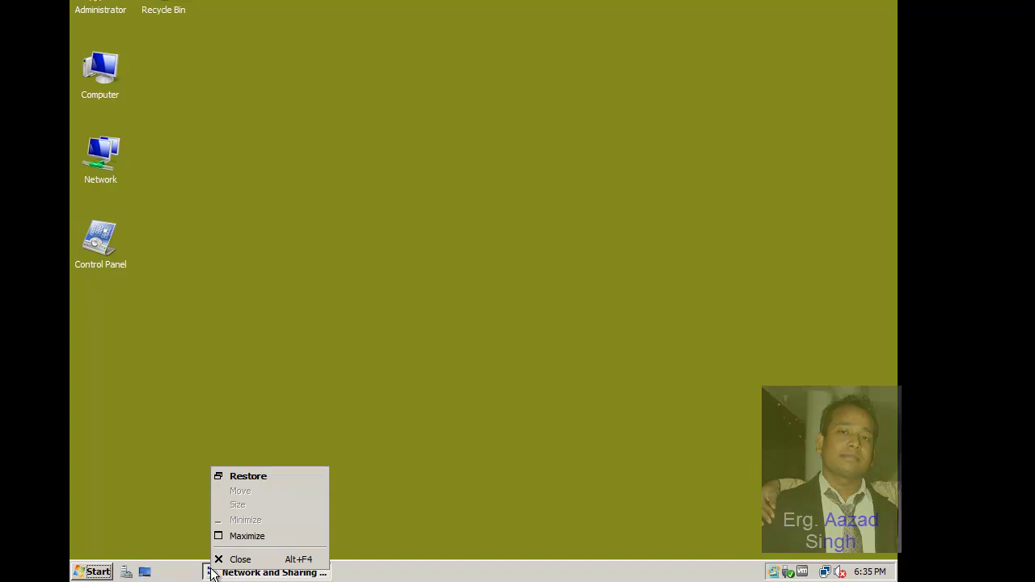
left_click(235, 560)
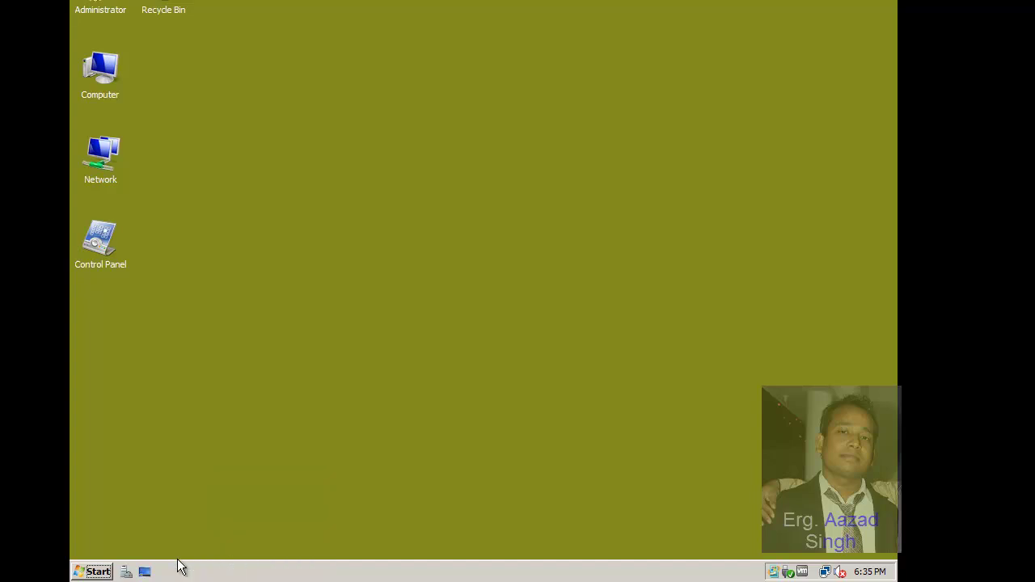
left_click(94, 572)
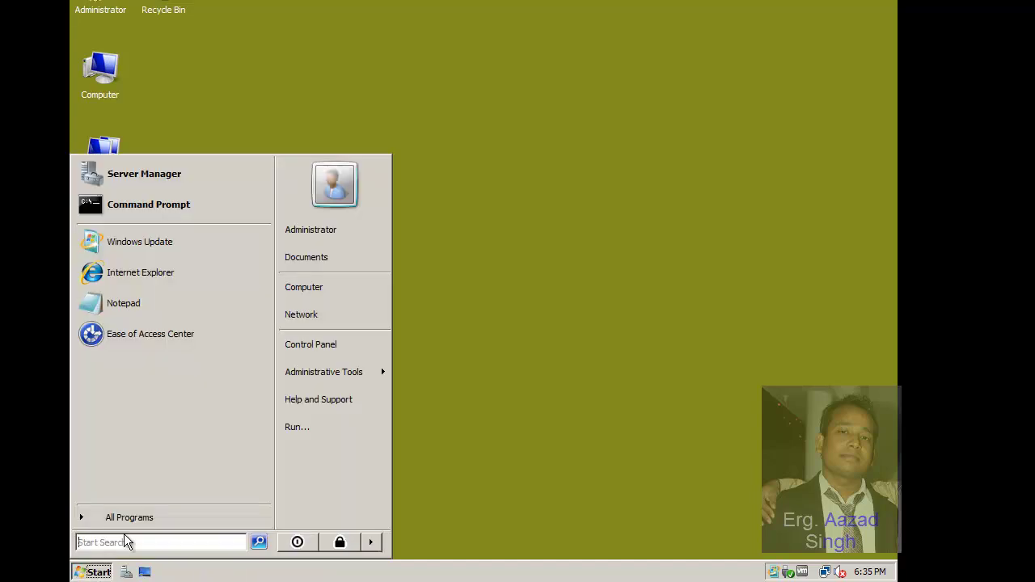
mouse_move(352, 374)
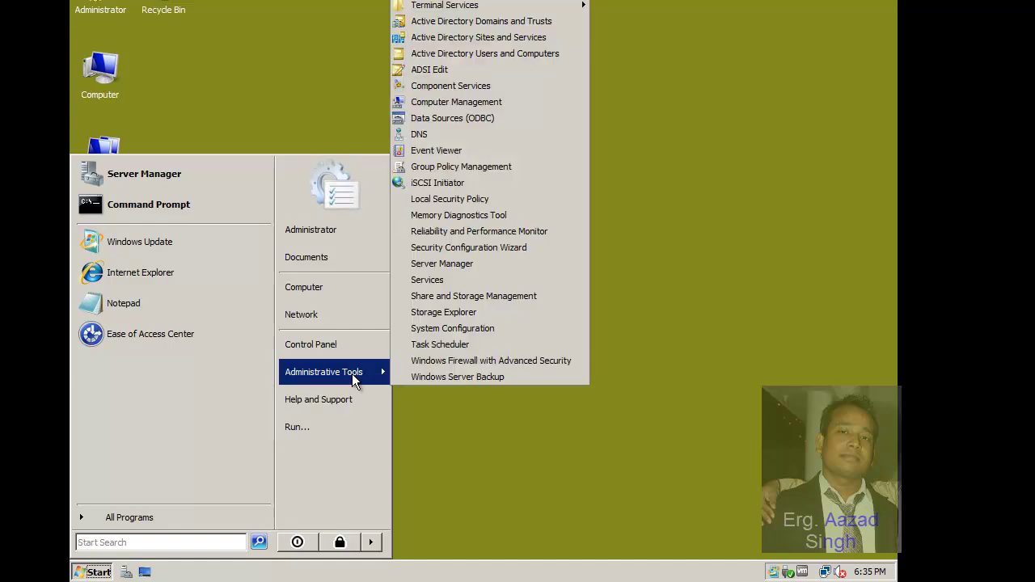
left_click(543, 60)
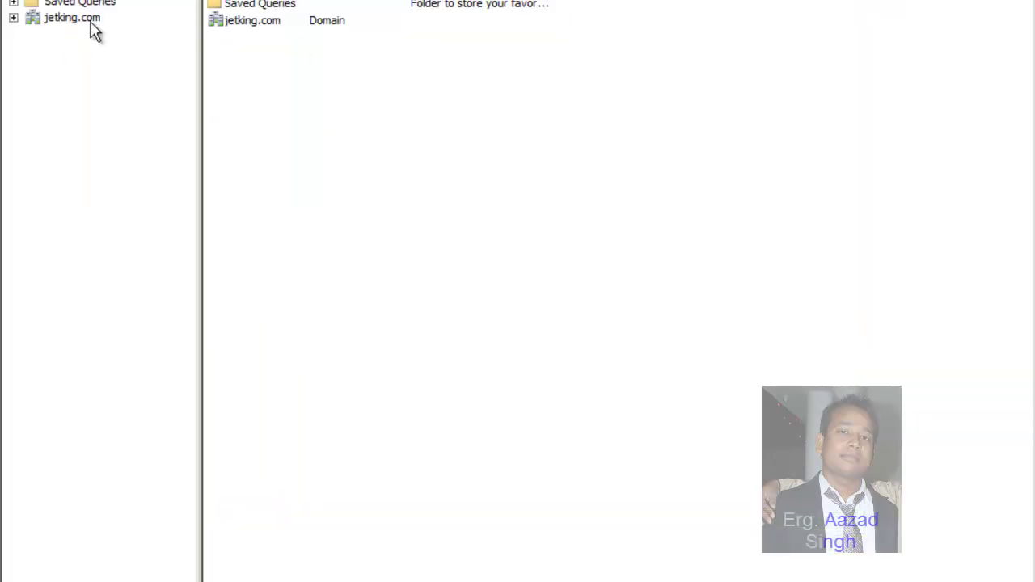
Step: Expand jetking.com, open its Computers container, and refresh with F5 to list XP-PC2
left_click(13, 16)
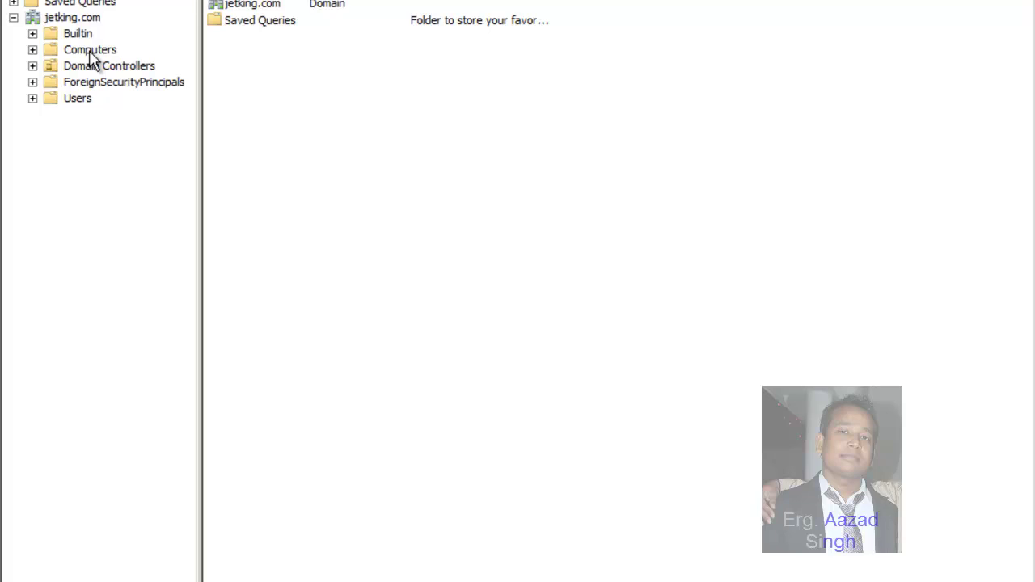
left_click(90, 50)
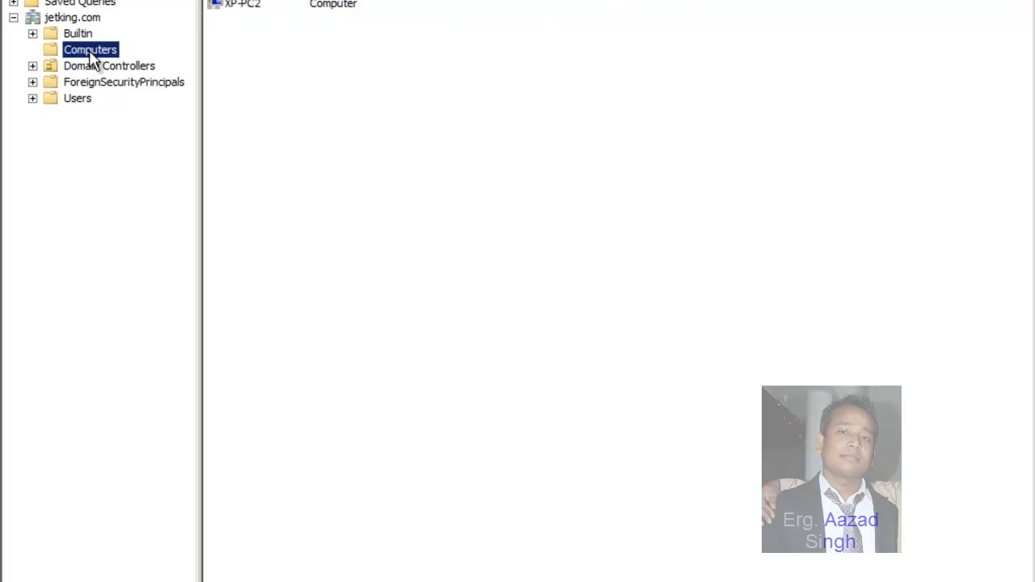
left_click(280, 41)
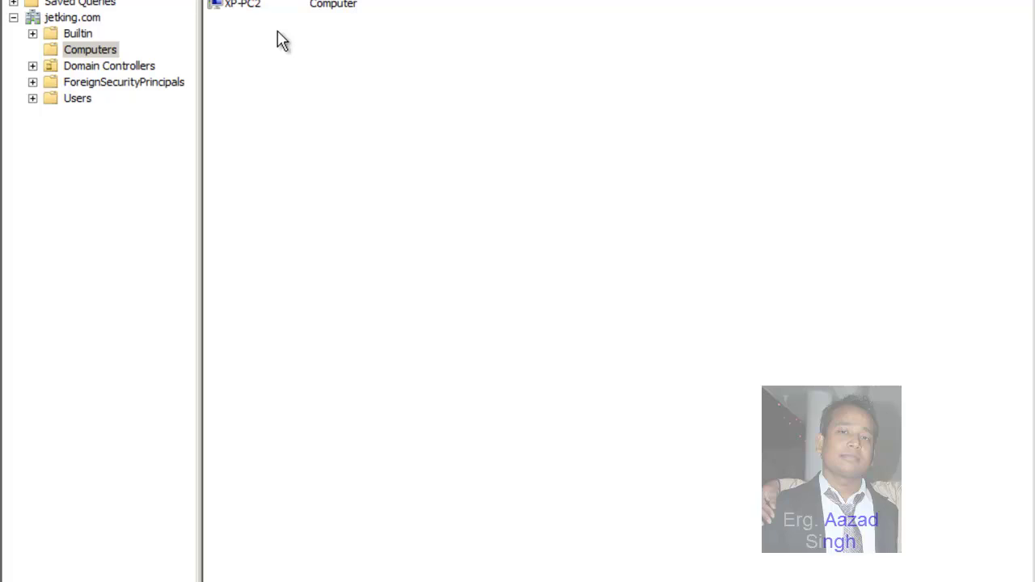
key("F5")
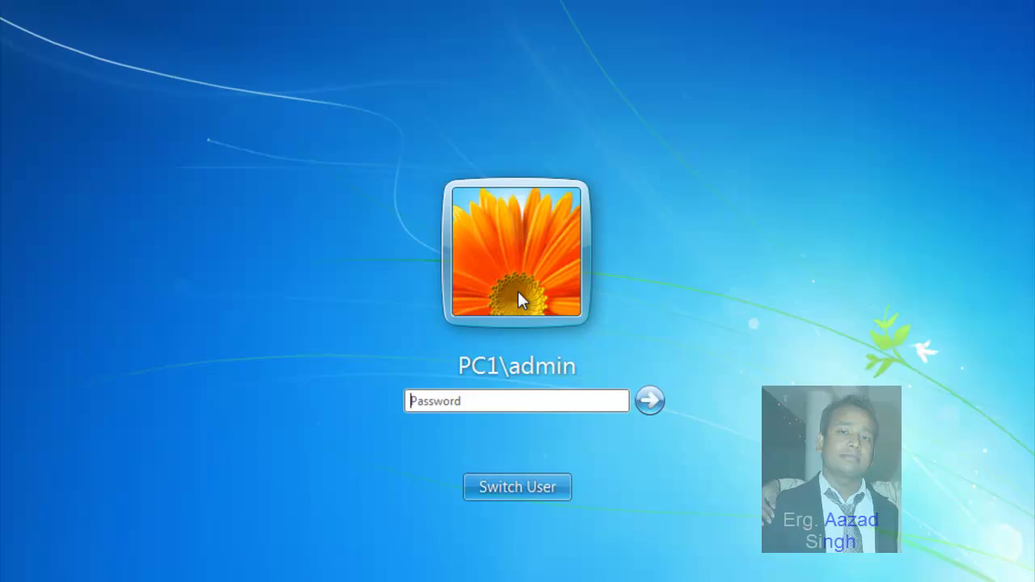
left_click(537, 496)
left_click(610, 363)
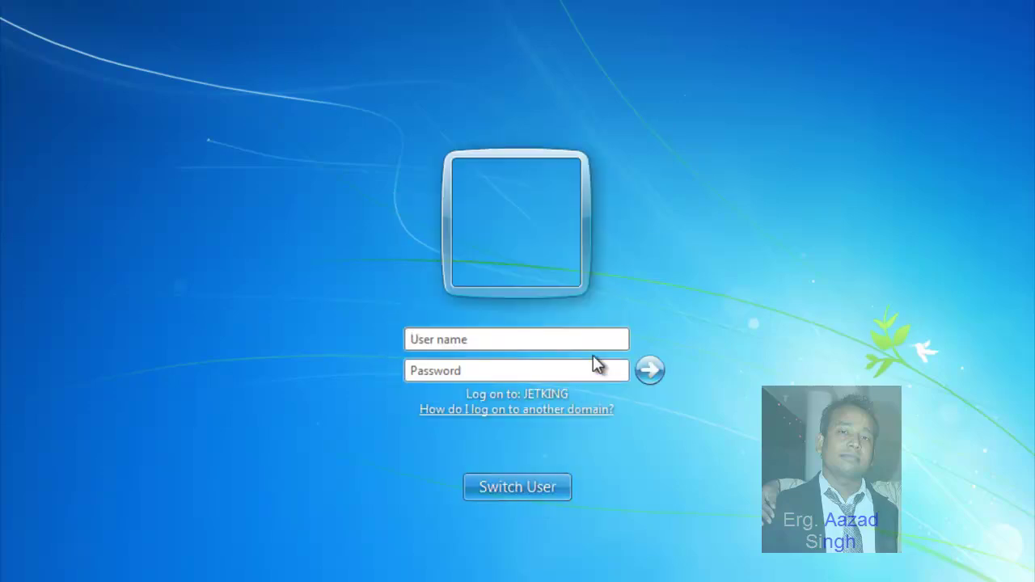
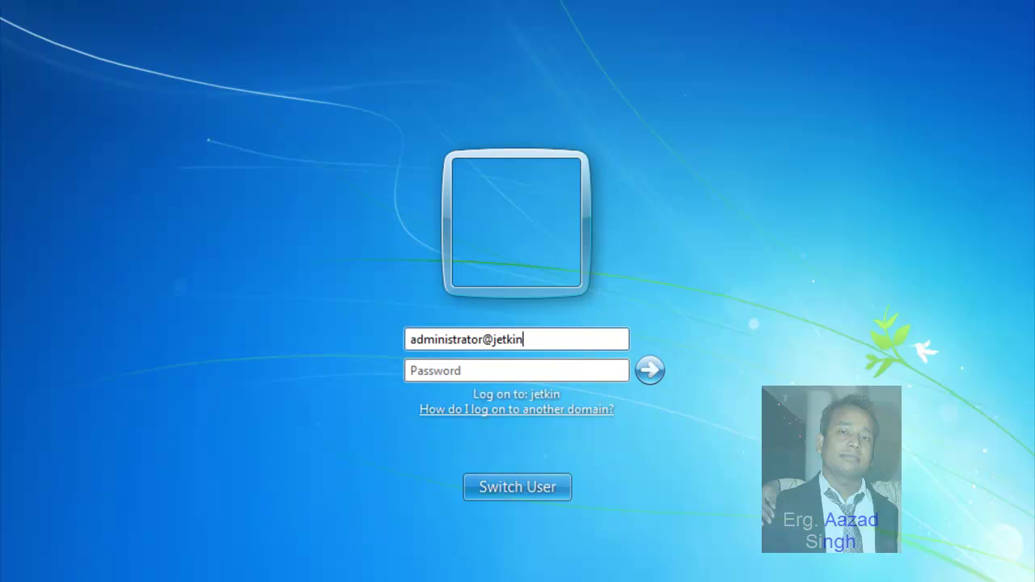
key("Tab")
type("••••••••••")
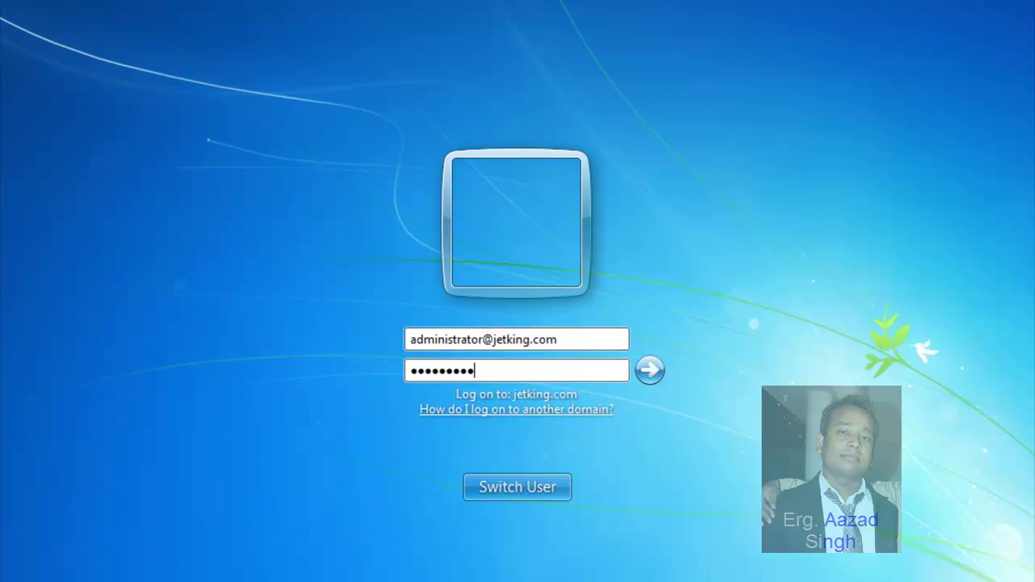
key("Return")
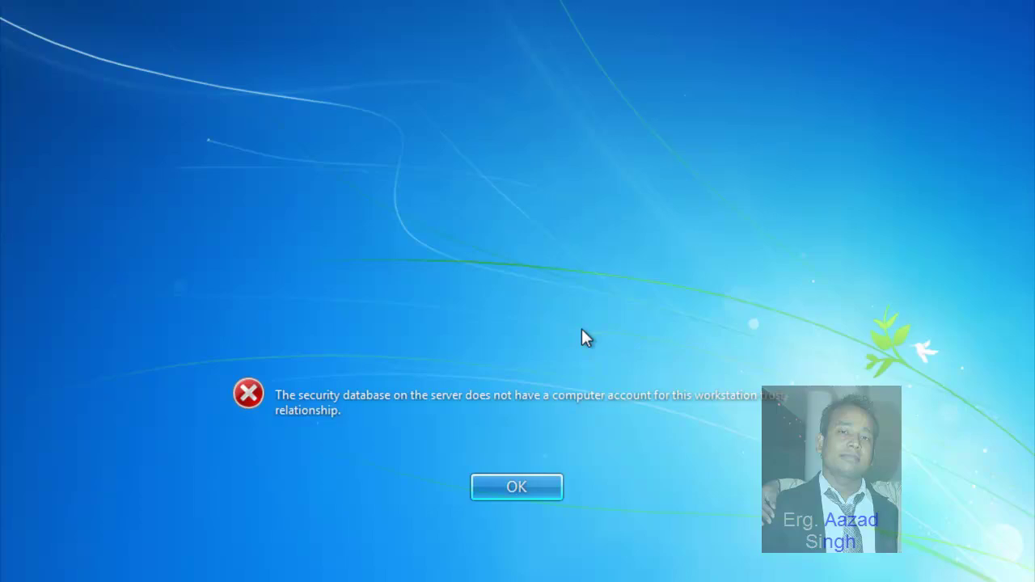
key("Return")
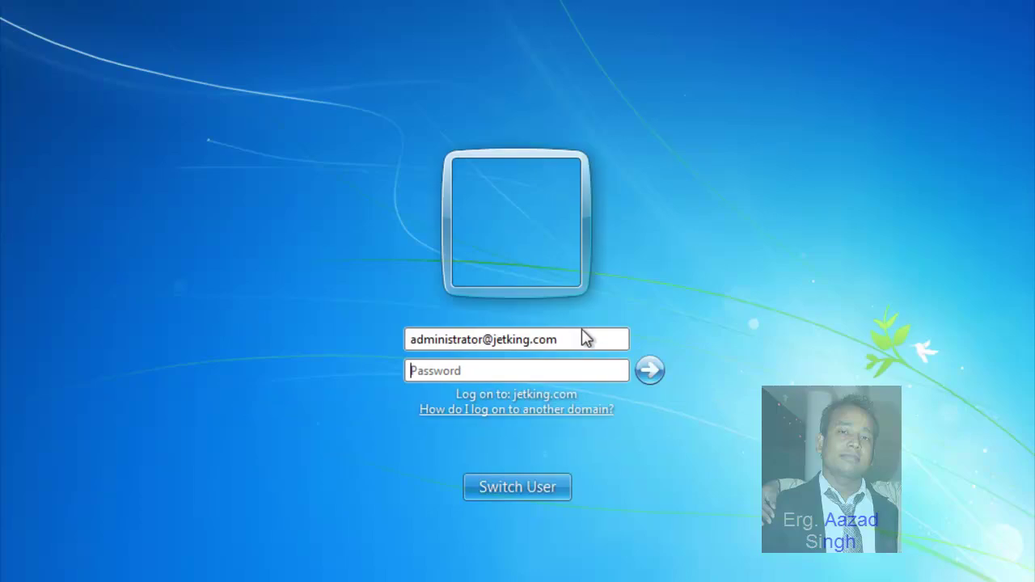
Step: Restart Windows 7 from the logon screen's power options
key("Num_Lock")
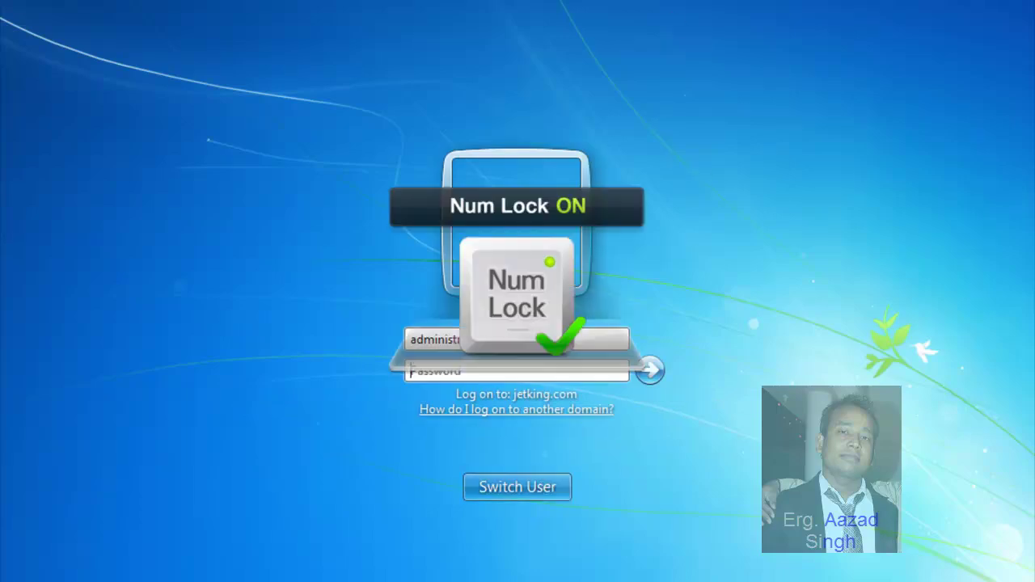
left_click(485, 2)
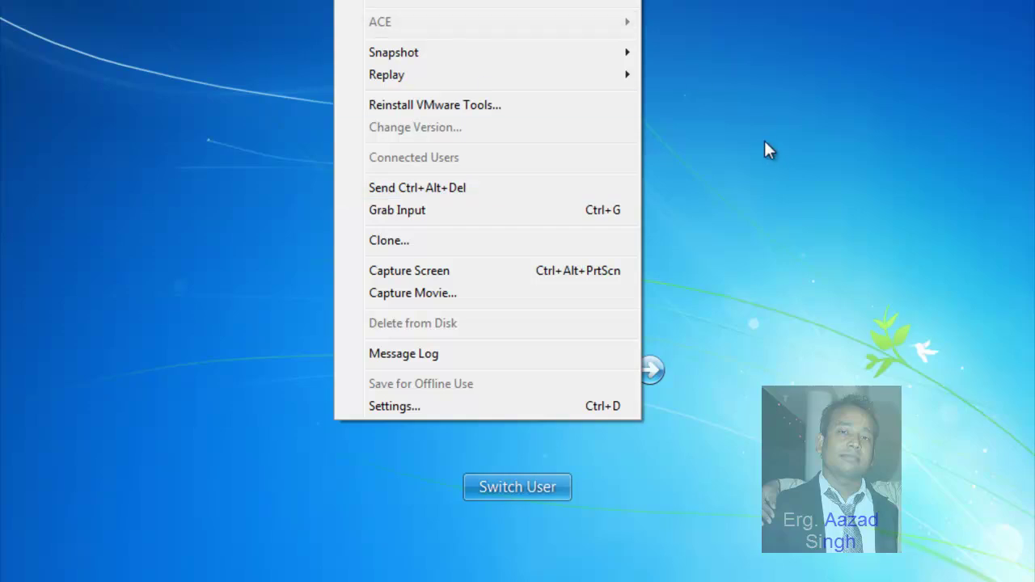
left_click(900, 579)
left_click(994, 581)
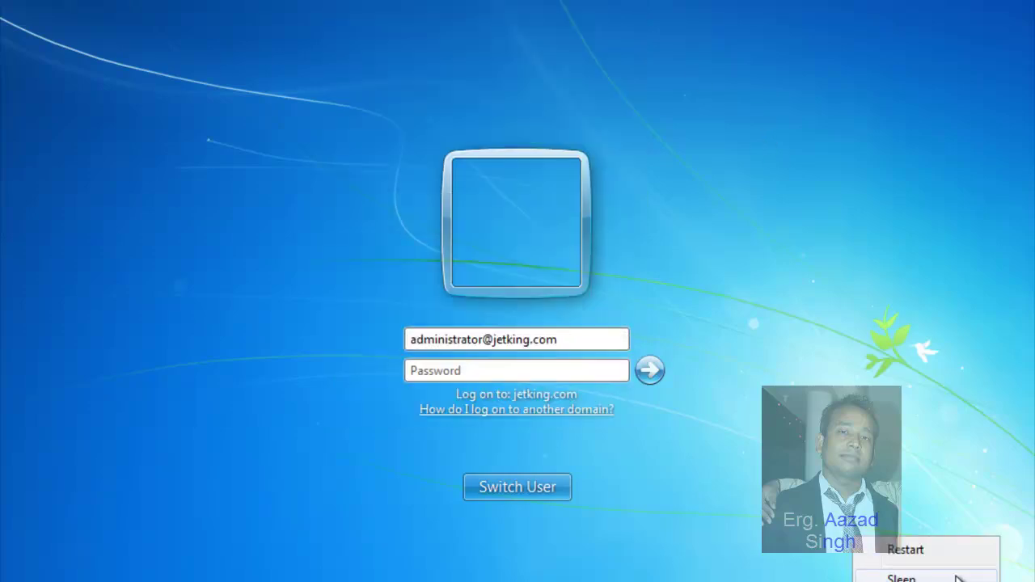
left_click(940, 554)
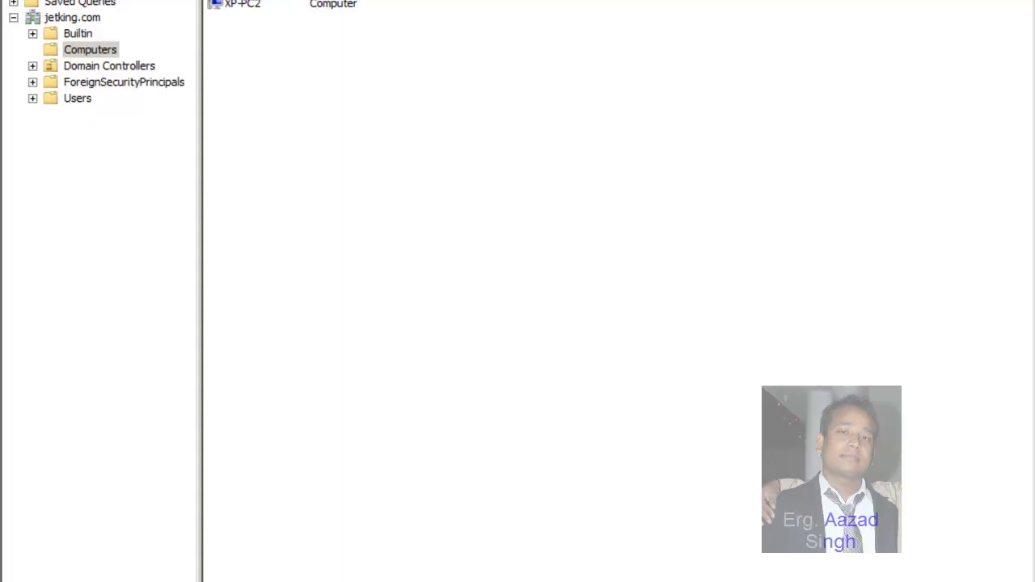
Step: Refresh the server's Active Directory Computers list, then move to the next virtual machine
key("F5")
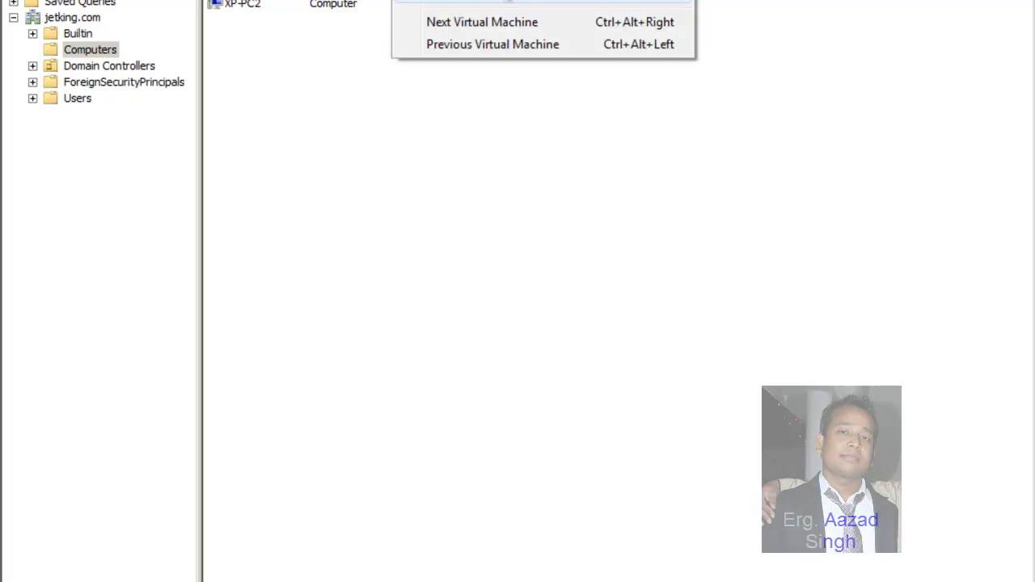
left_click(518, 43)
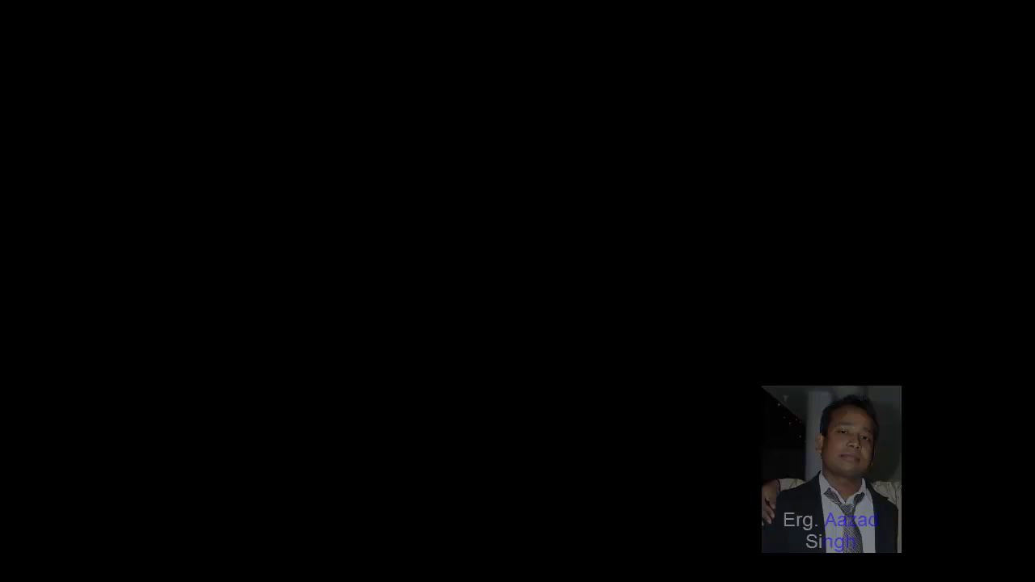